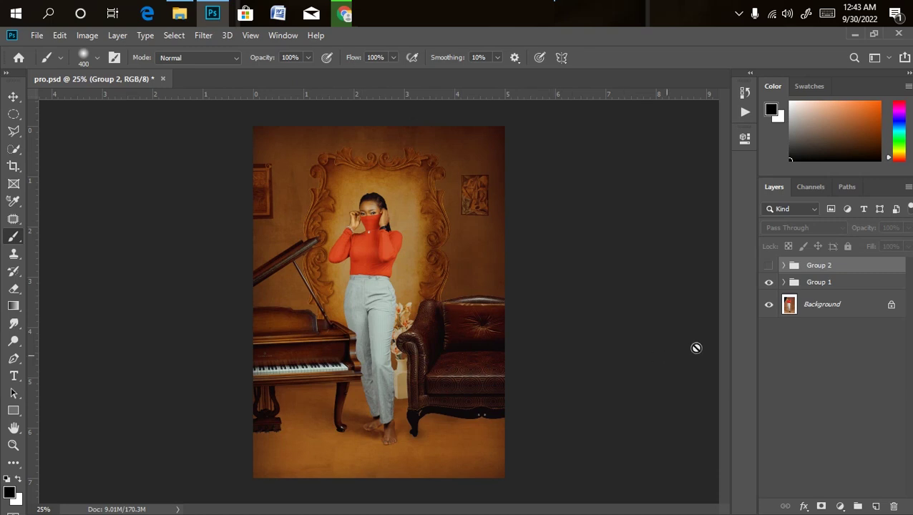
Step: Compare the finished composite with the original photo, lock Group 1 and hide it
{"action": "left_click", "coordinate": [768, 284]}
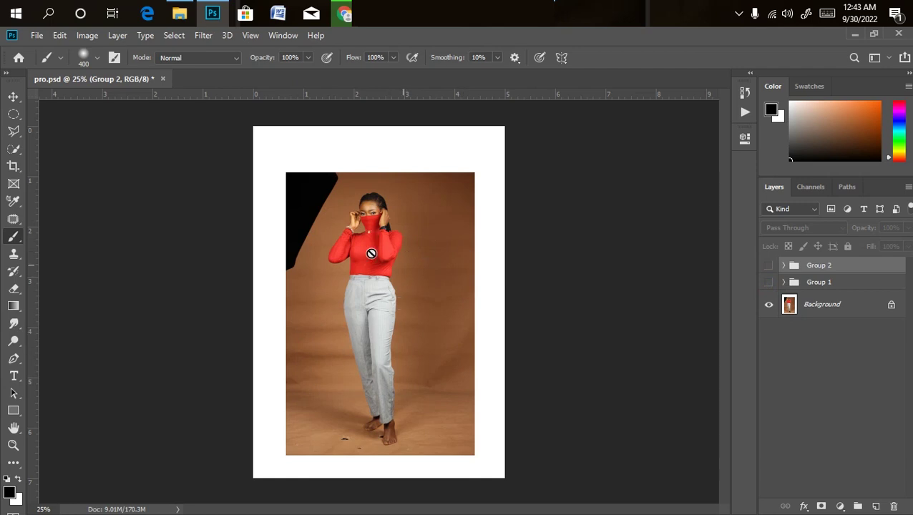
{"action": "left_click", "coordinate": [769, 284]}
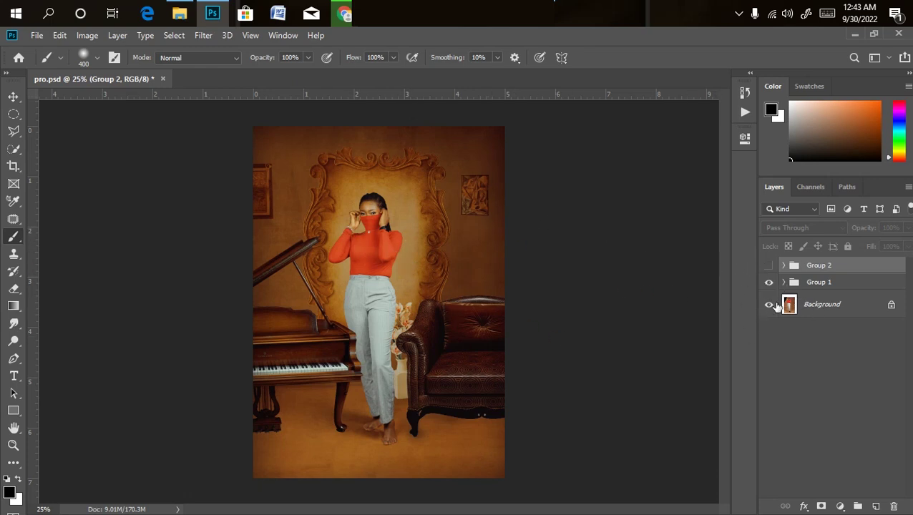
{"action": "left_click", "coordinate": [826, 286]}
{"action": "left_click", "coordinate": [768, 283]}
{"action": "left_click", "coordinate": [848, 247]}
{"action": "left_click", "coordinate": [767, 284]}
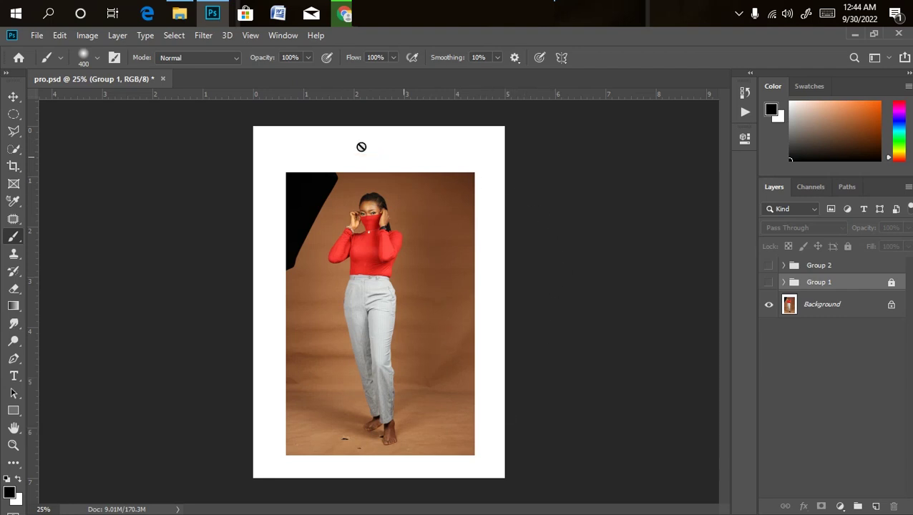
Step: Show Group 2 and expand it to reveal its layers
{"action": "left_click", "coordinate": [768, 265]}
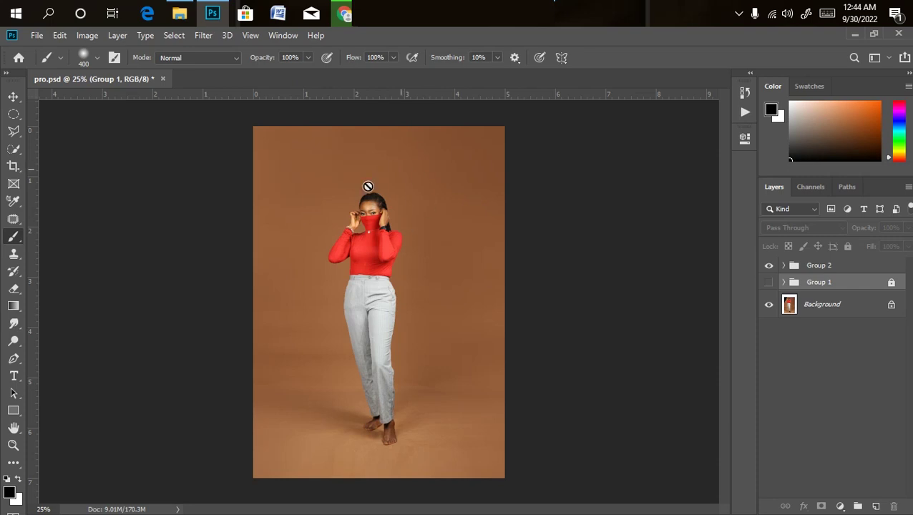
{"action": "left_click", "coordinate": [768, 266]}
{"action": "left_click", "coordinate": [784, 266]}
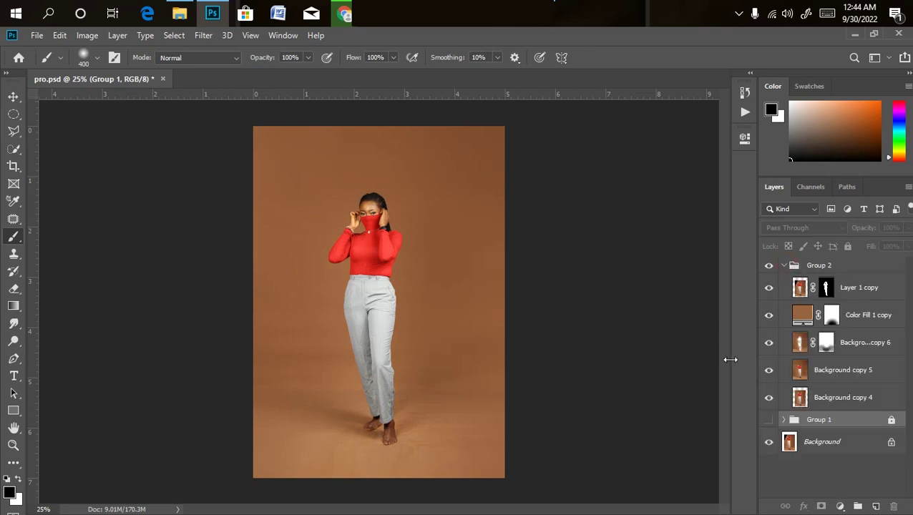
Step: Place image 1 from the manipulation folder and move its layer into Group 2, directly below Layer 1 copy
{"action": "left_click", "coordinate": [179, 11]}
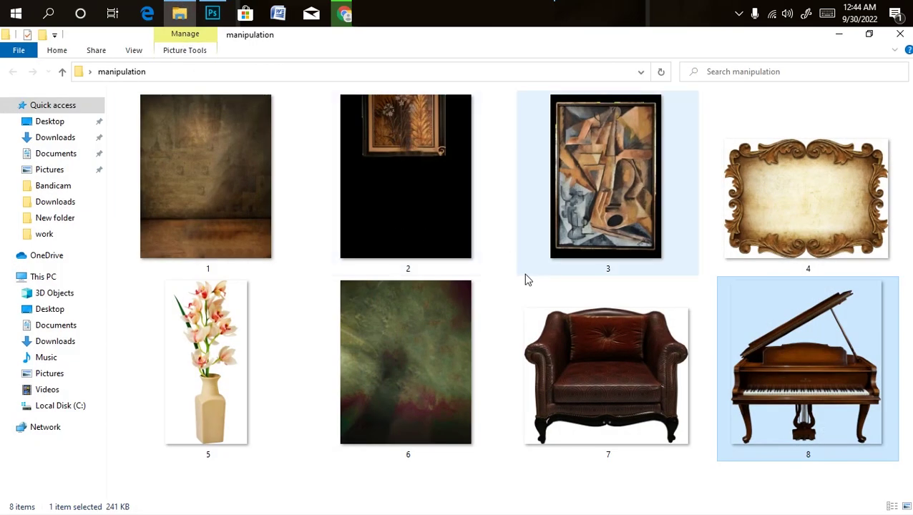
{"action": "left_click", "coordinate": [605, 323]}
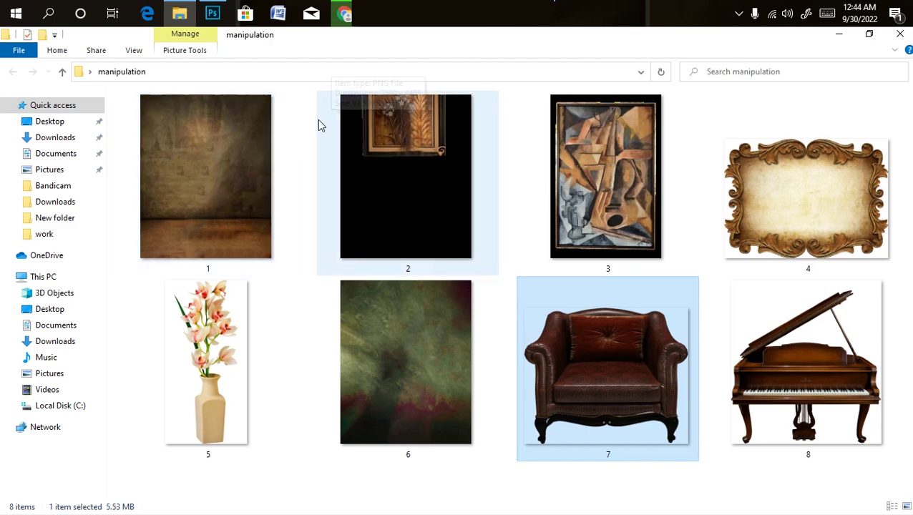
{"action": "left_click_drag", "start_coordinate": [238, 169], "coordinate": [316, 307]}
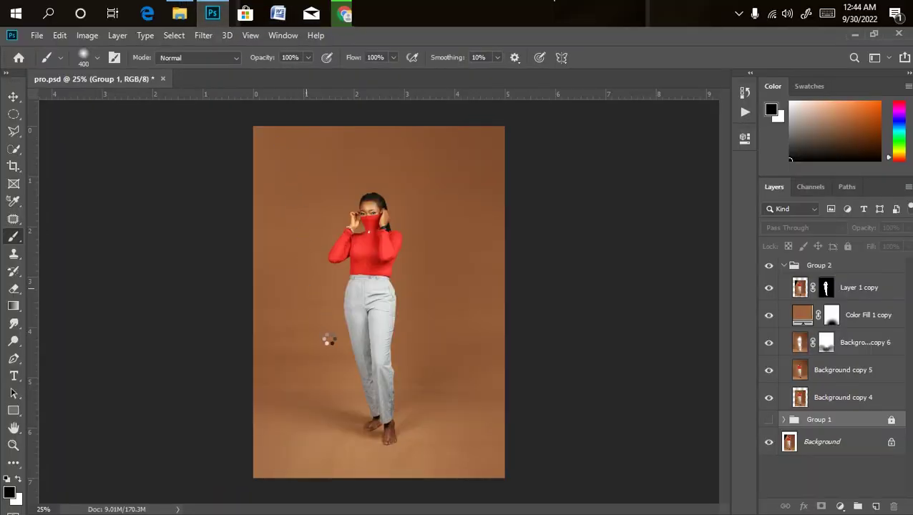
{"action": "left_click_drag", "start_coordinate": [328, 340], "coordinate": [332, 352]}
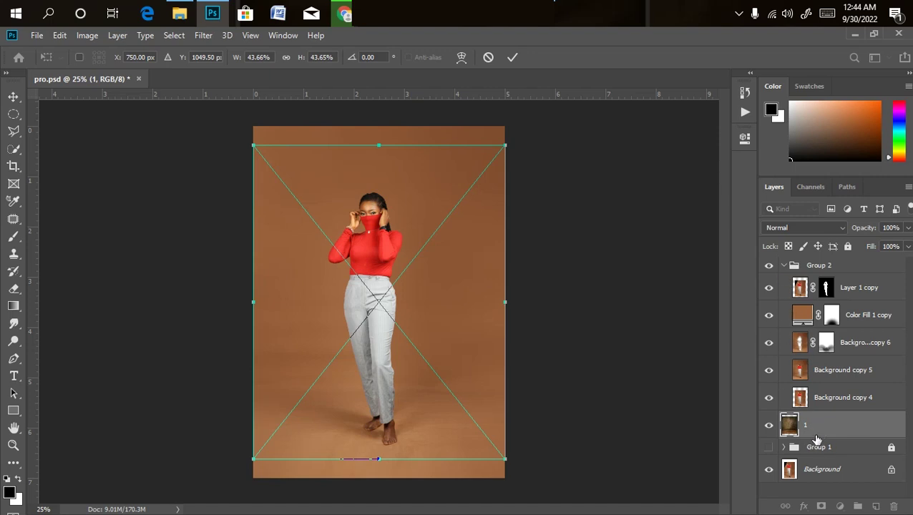
{"action": "key", "text": "b"}
{"action": "mouse_move", "coordinate": [846, 434]}
{"action": "left_mouse_down"}
{"action": "mouse_move", "coordinate": [865, 287]}
{"action": "mouse_move", "coordinate": [793, 301]}
{"action": "left_mouse_up"}
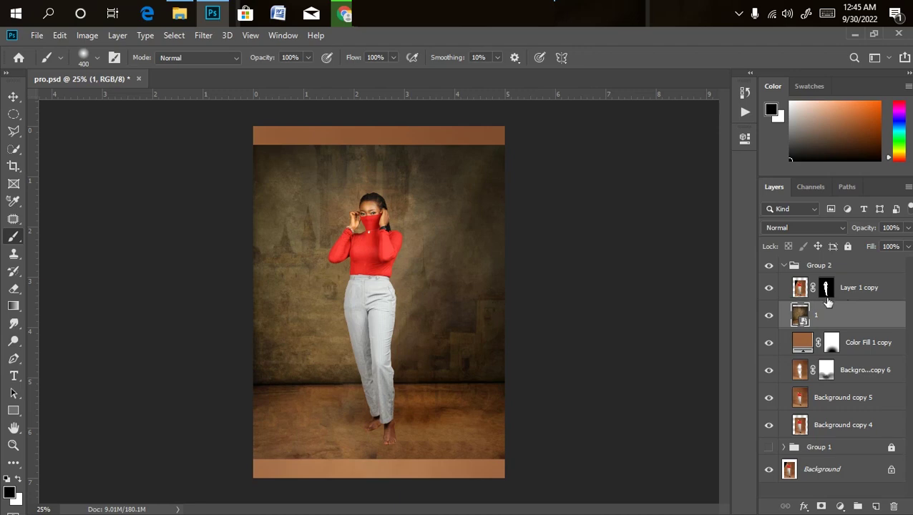
Step: Scale the layer 1 backdrop to about 51.8% and position it so it covers the whole canvas behind the woman
{"action": "left_click", "coordinate": [767, 289]}
{"action": "left_click", "coordinate": [768, 289]}
{"action": "left_click", "coordinate": [767, 289]}
{"action": "left_click", "coordinate": [767, 289]}
{"action": "left_click_drag", "start_coordinate": [853, 328], "coordinate": [558, 271]}
{"action": "key", "text": "ctrl+t"}
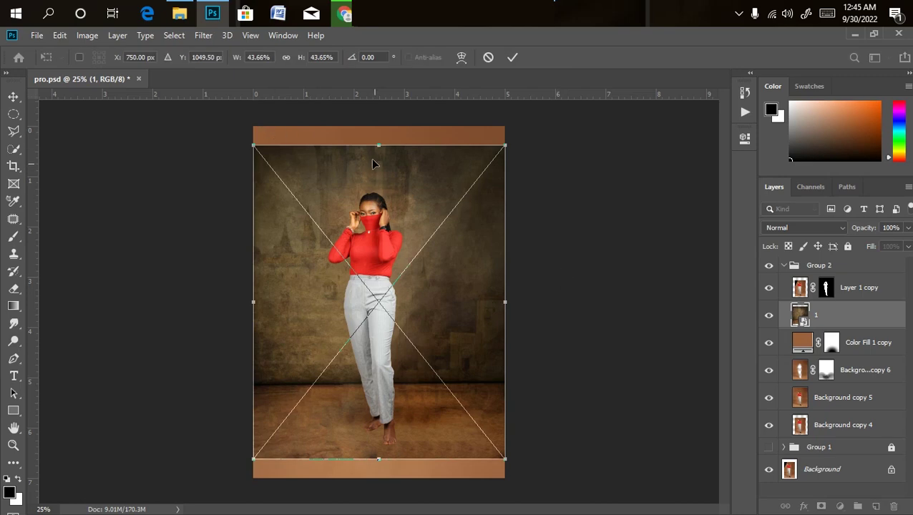
{"action": "left_click_drag", "start_coordinate": [378, 146], "coordinate": [378, 118]}
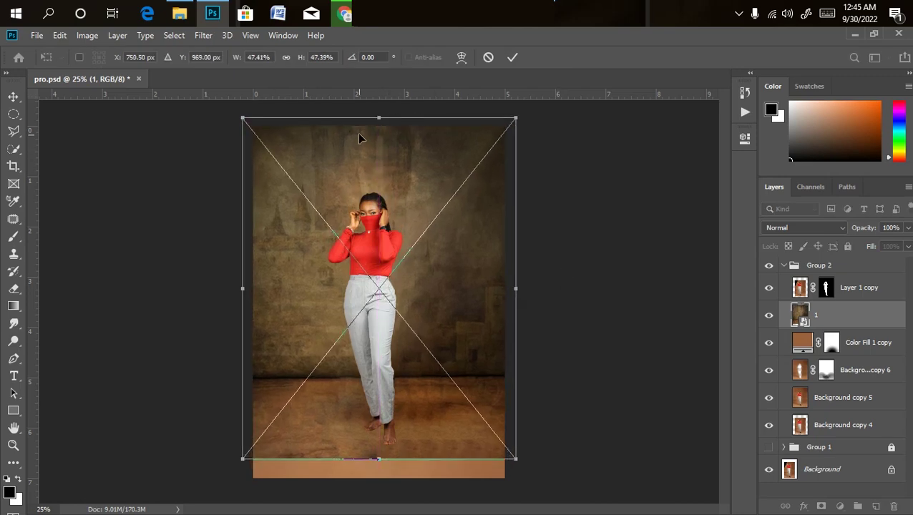
{"action": "key", "text": "ctrl+minus"}
{"action": "left_click_drag", "start_coordinate": [375, 405], "coordinate": [377, 428]}
{"action": "left_click_drag", "start_coordinate": [379, 351], "coordinate": [383, 341]}
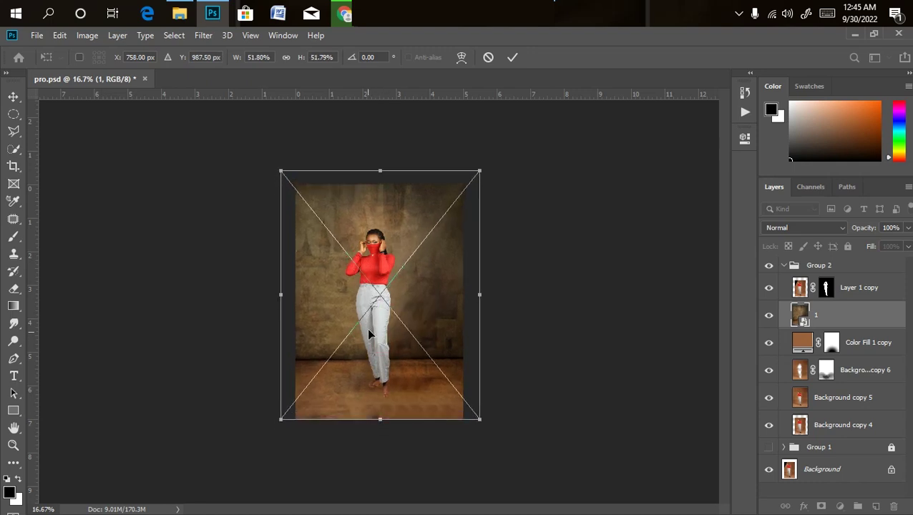
{"action": "key", "text": "Return"}
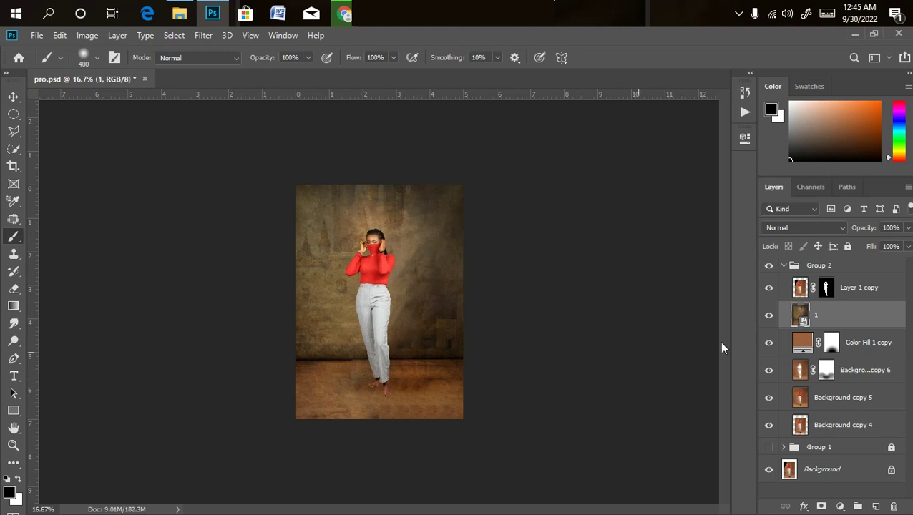
Step: Set the layer 1 backdrop's blend mode to Soft Light and its opacity to 73%
{"action": "left_click", "coordinate": [807, 229]}
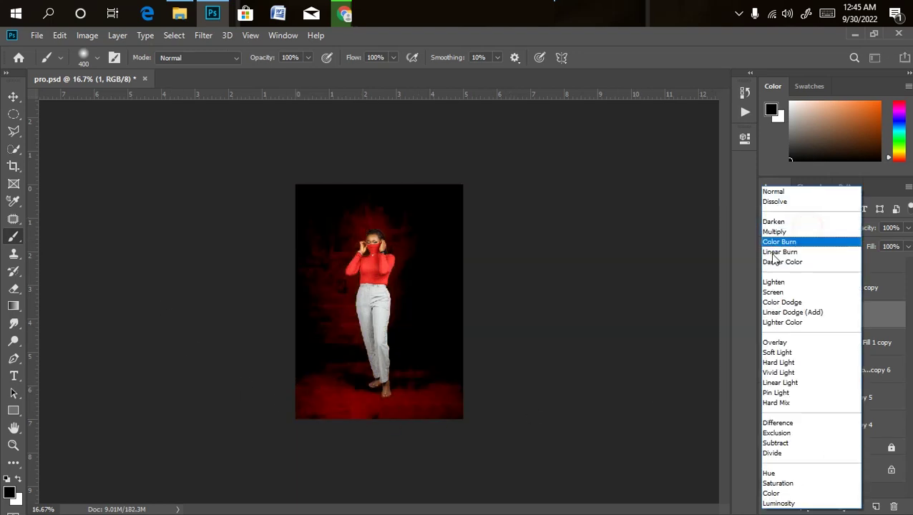
{"action": "left_click", "coordinate": [776, 353]}
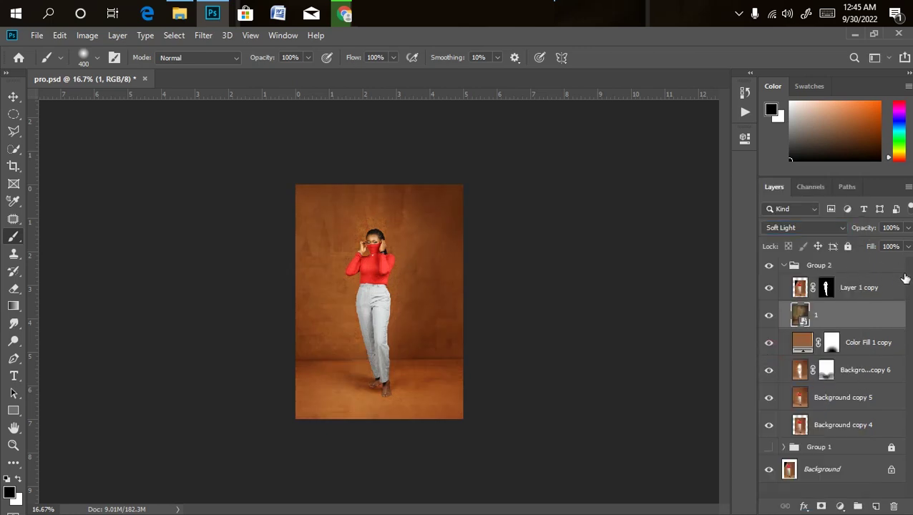
{"action": "left_click", "coordinate": [907, 228]}
{"action": "left_click_drag", "start_coordinate": [906, 243], "coordinate": [890, 248]}
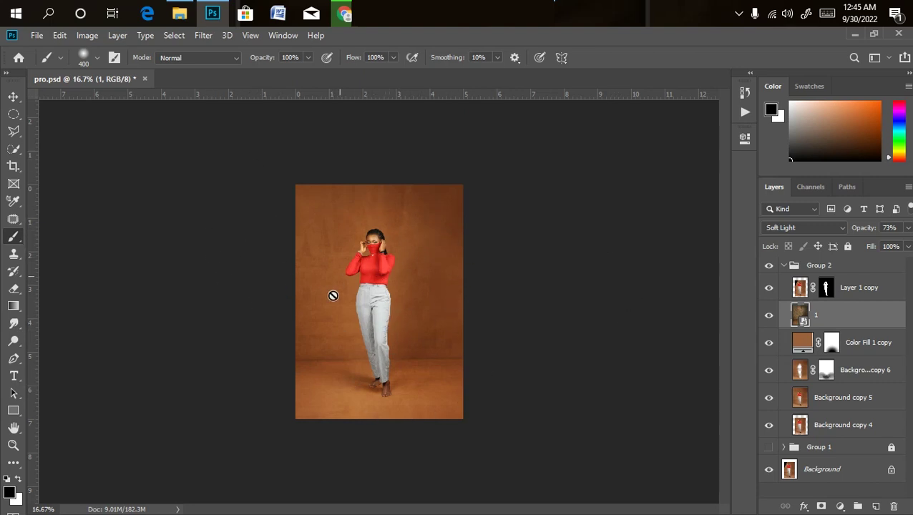
Step: Place texture image 6 from the manipulation folder above layer 1 and enlarge it to cover the whole canvas
{"action": "left_click", "coordinate": [179, 14]}
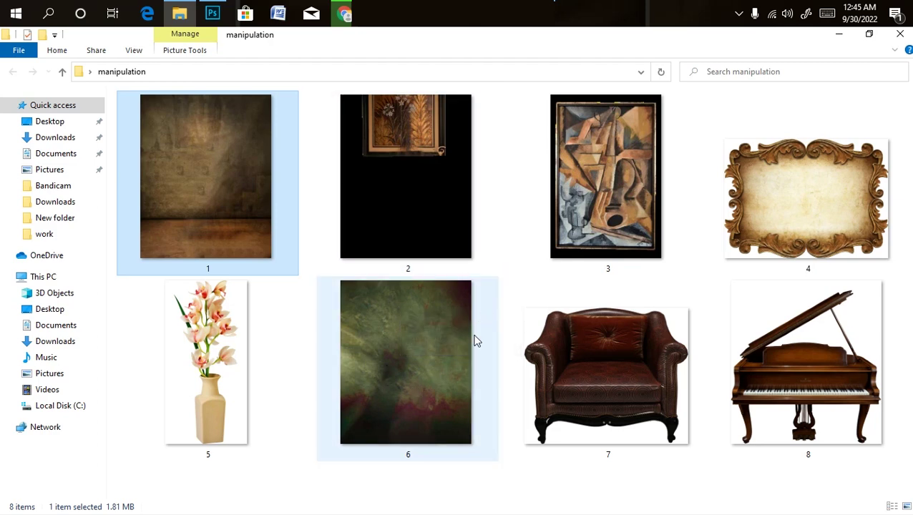
{"action": "left_click", "coordinate": [439, 356]}
{"action": "left_click_drag", "start_coordinate": [439, 355], "coordinate": [322, 344]}
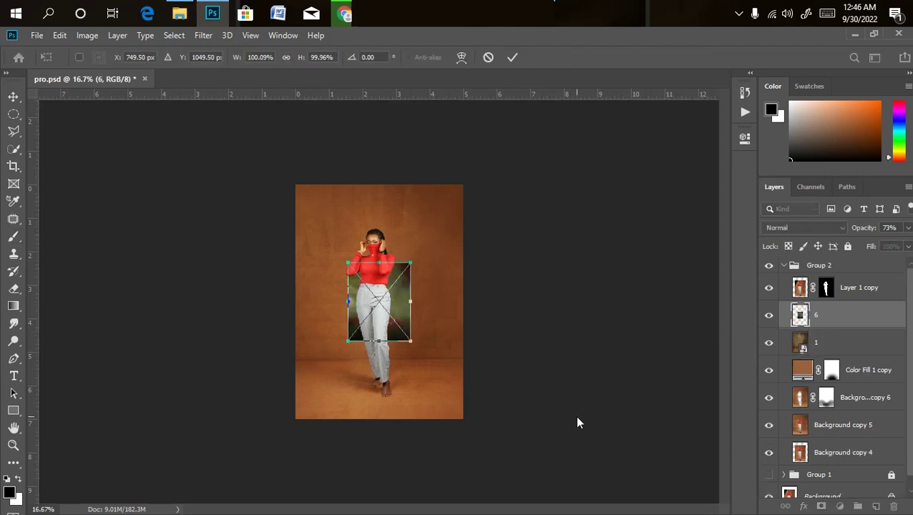
{"action": "left_click_drag", "start_coordinate": [380, 263], "coordinate": [375, 163]}
{"action": "left_click_drag", "start_coordinate": [379, 342], "coordinate": [384, 428]}
{"action": "left_click_drag", "start_coordinate": [372, 320], "coordinate": [375, 342]}
{"action": "left_click_drag", "start_coordinate": [486, 317], "coordinate": [500, 318]}
{"action": "left_click_drag", "start_coordinate": [408, 320], "coordinate": [390, 327]}
{"action": "key", "text": "b"}
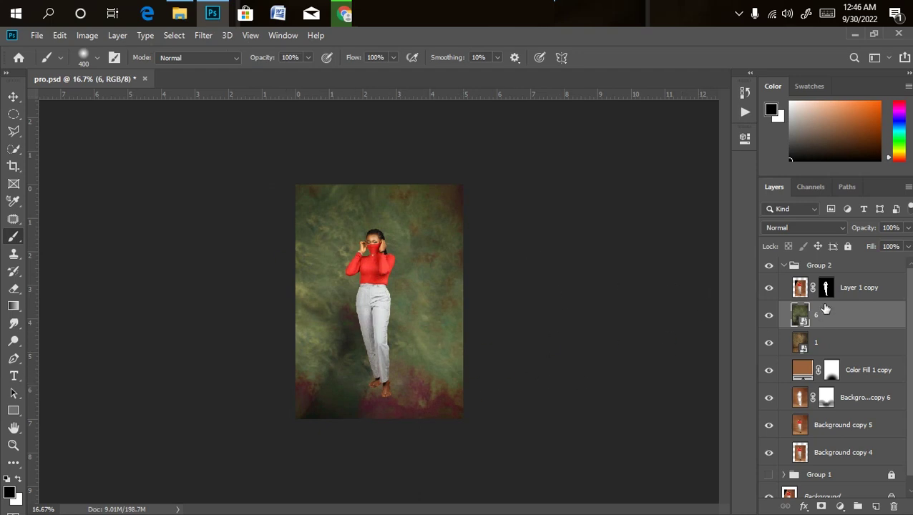
Step: Set texture layer 6's blend mode to Soft Light and check how it blends with the backdrop
{"action": "left_click", "coordinate": [806, 227]}
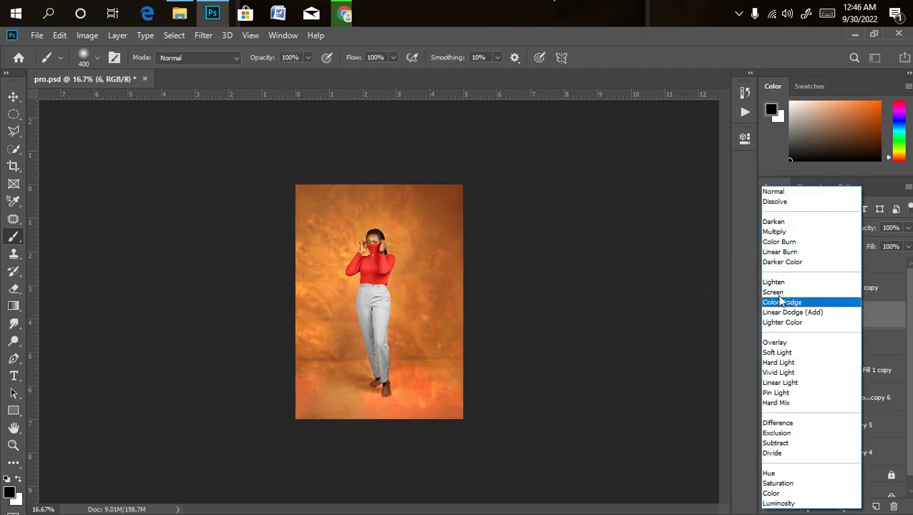
{"action": "left_click", "coordinate": [776, 352]}
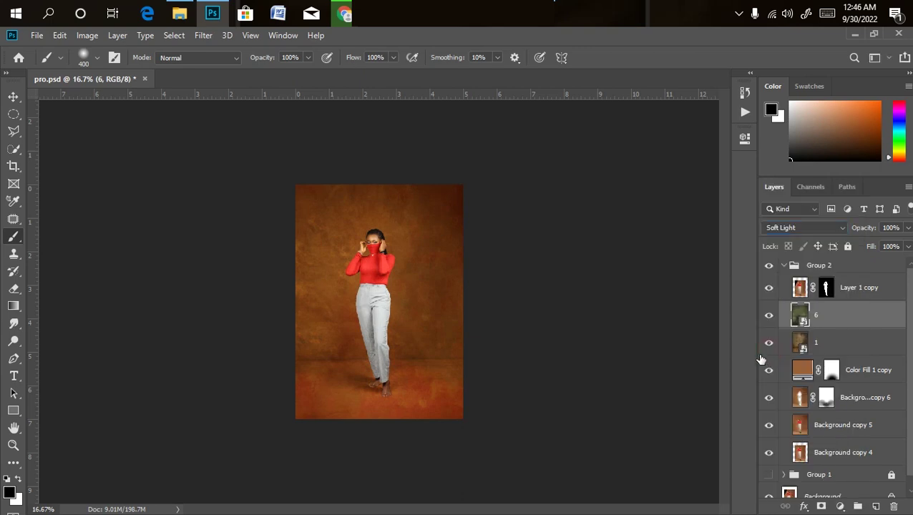
{"action": "left_click", "coordinate": [767, 318]}
{"action": "key", "text": "ctrl+plus"}
{"action": "key", "text": "ctrl+plus"}
{"action": "key", "text": "ctrl+plus"}
{"action": "key", "text": "ctrl+minus"}
{"action": "key", "text": "ctrl+minus"}
{"action": "key", "text": "ctrl+minus"}
{"action": "key", "text": "ctrl+plus"}
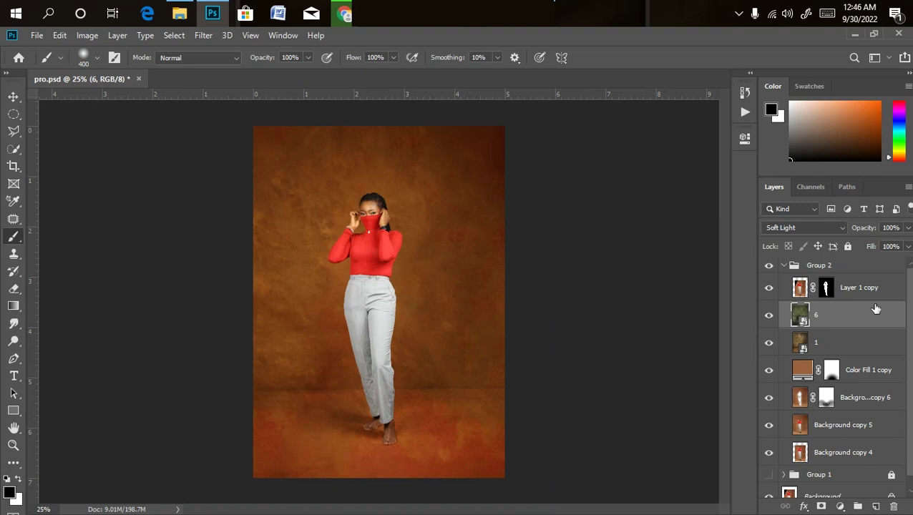
Step: Rasterize texture layer 6 and lower its saturation with Hue/Saturation
{"action": "right_click", "coordinate": [832, 318]}
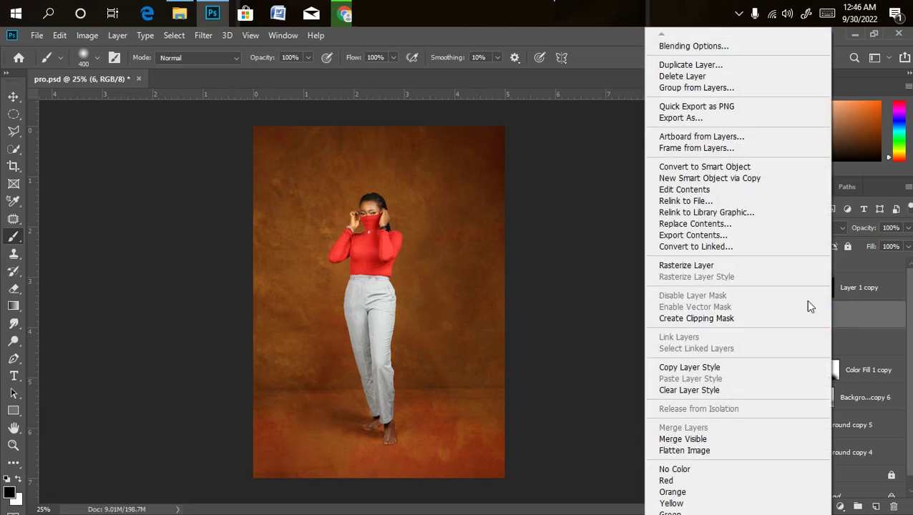
{"action": "left_click", "coordinate": [718, 266]}
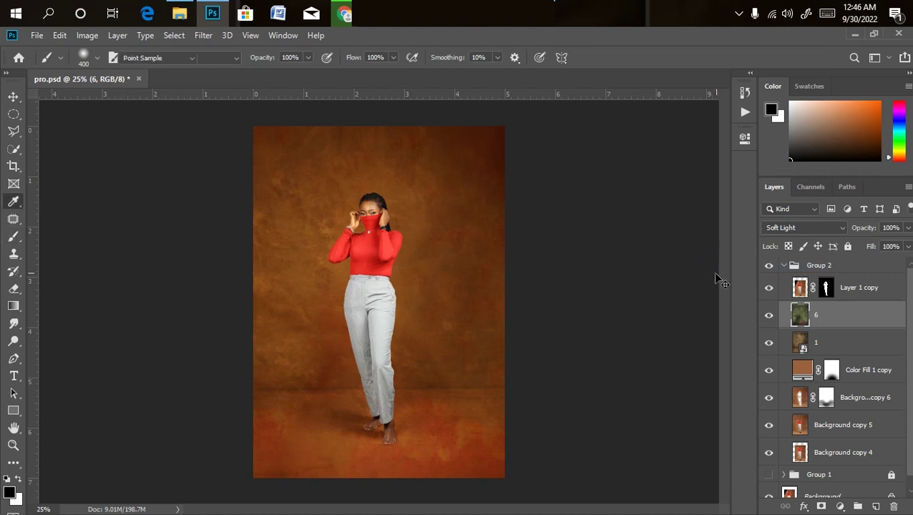
{"action": "key", "text": "ctrl+u"}
{"action": "left_click_drag", "start_coordinate": [582, 250], "coordinate": [567, 251]}
{"action": "key", "text": "Return"}
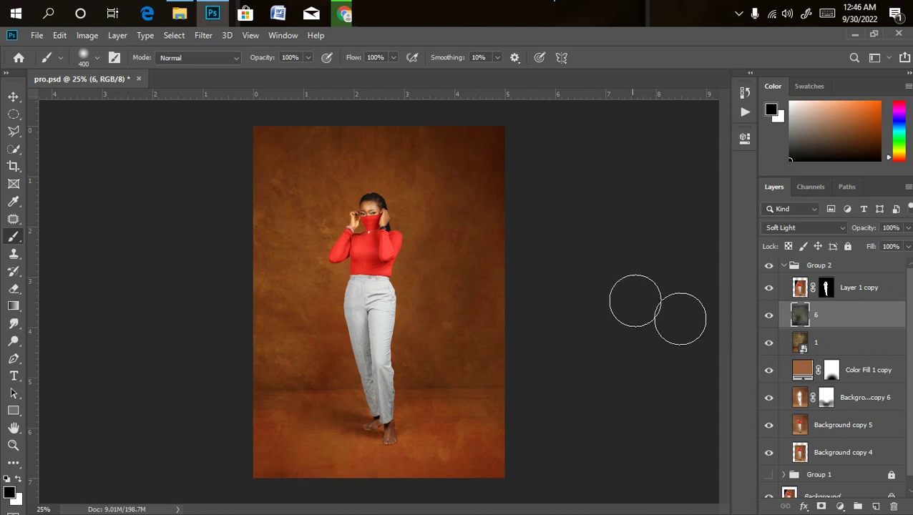
Step: Set texture layer 6's opacity to 63% and check the softened texture against the backdrop
{"action": "left_click", "coordinate": [908, 227]}
{"action": "left_click", "coordinate": [884, 245]}
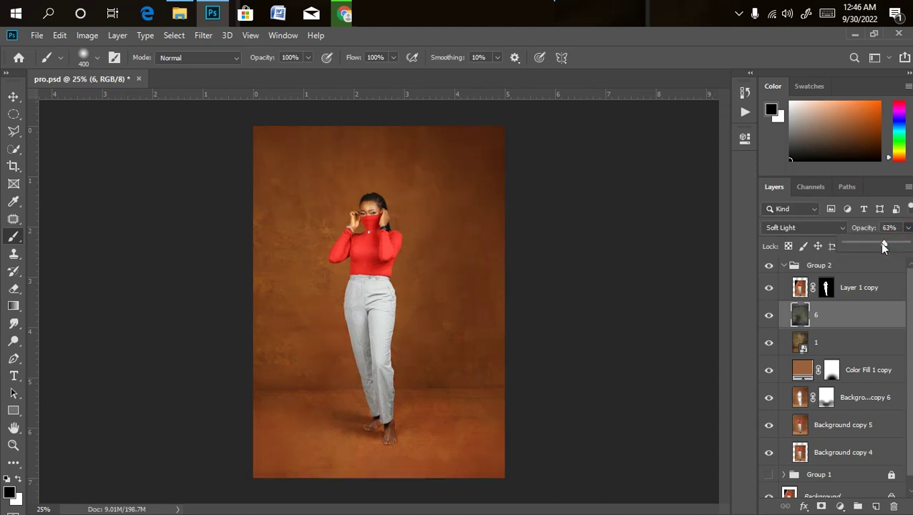
{"action": "key", "text": "ctrl+plus"}
{"action": "key", "text": "ctrl+plus"}
{"action": "key", "text": "ctrl+minus"}
{"action": "key", "text": "ctrl+minus"}
{"action": "key", "text": "ctrl+minus"}
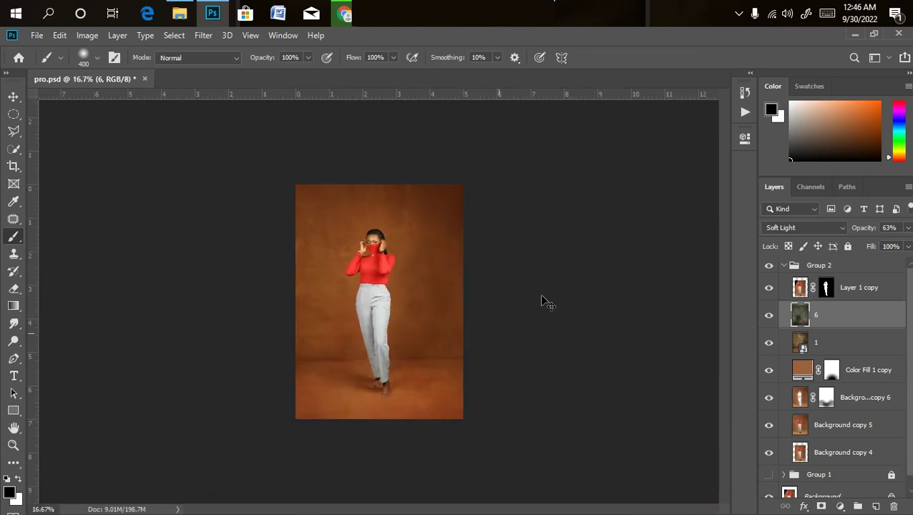
{"action": "key", "text": "ctrl+plus"}
{"action": "key", "text": "ctrl+plus"}
{"action": "key", "text": "ctrl+minus"}
{"action": "key", "text": "ctrl+minus"}
{"action": "key", "text": "ctrl+minus"}
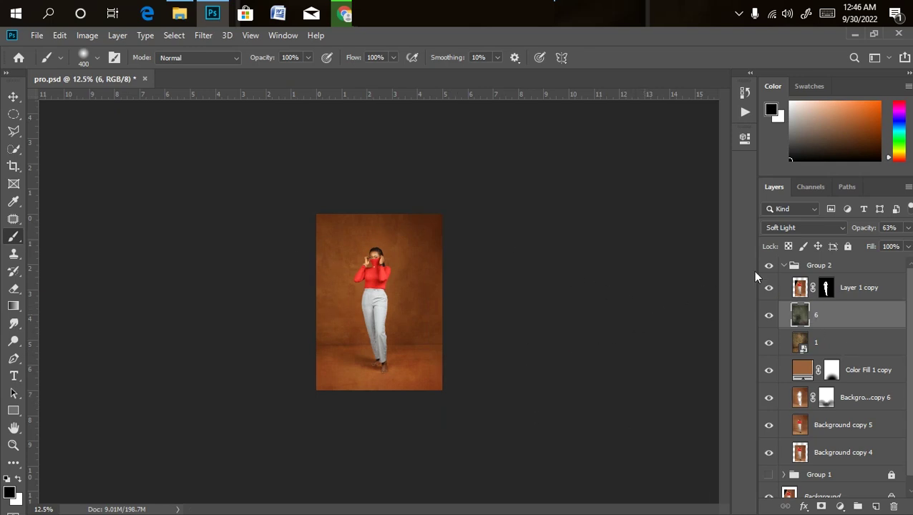
Step: Place frame image 4 from the manipulation folder behind the woman, rotated -90° and scaled to 106.81%, surrounding her head and upper body
{"action": "left_click", "coordinate": [182, 17]}
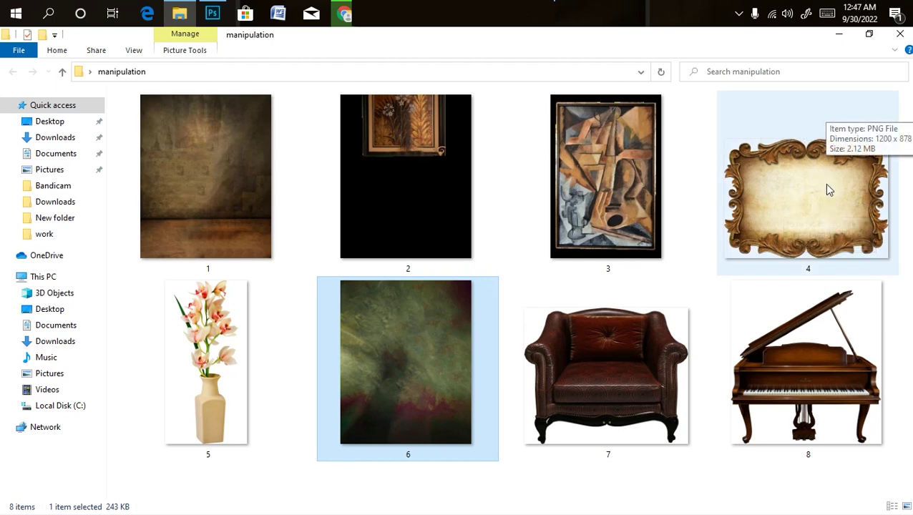
{"action": "left_click_drag", "start_coordinate": [777, 161], "coordinate": [346, 195]}
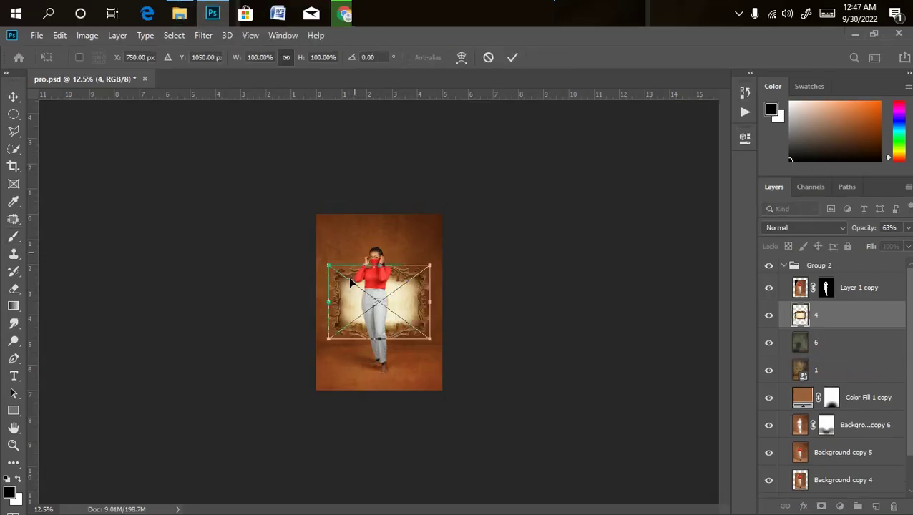
{"action": "scroll", "coordinate": [343, 303], "scroll_direction": "up", "scroll_amount": 1}
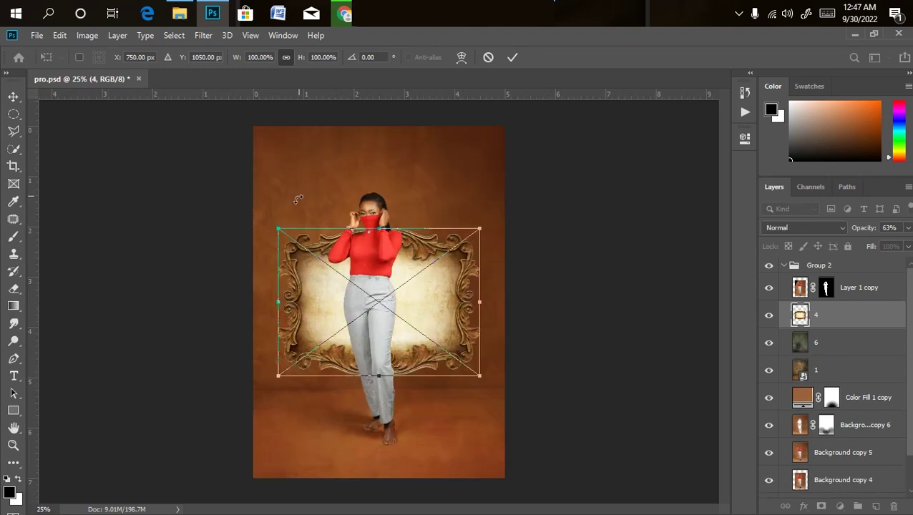
{"action": "left_click_drag", "start_coordinate": [259, 197], "coordinate": [226, 430]}
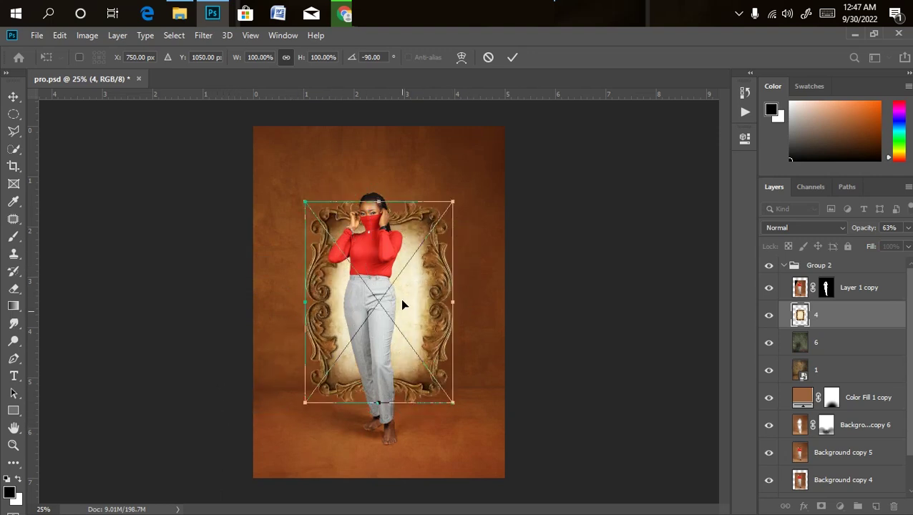
{"action": "left_click_drag", "start_coordinate": [457, 310], "coordinate": [462, 286]}
{"action": "left_click_drag", "start_coordinate": [408, 295], "coordinate": [398, 256]}
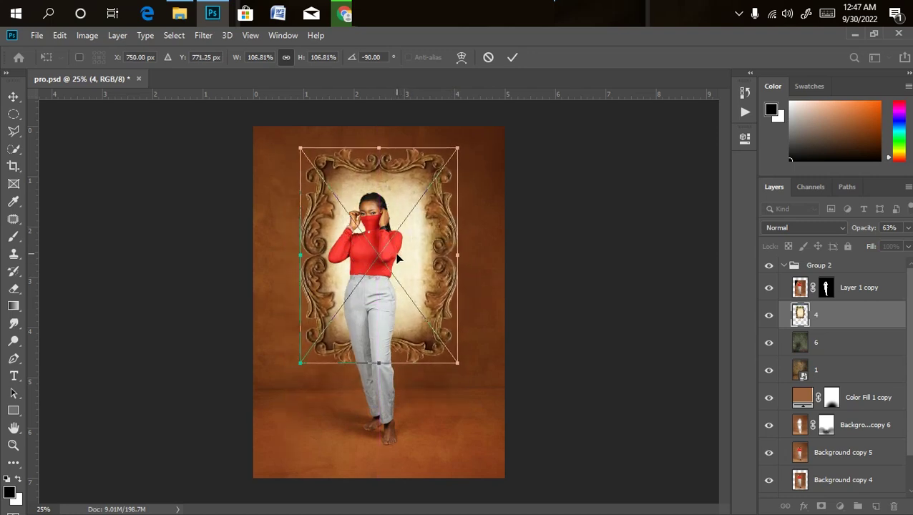
{"action": "key", "text": "Return"}
{"action": "key", "text": "b"}
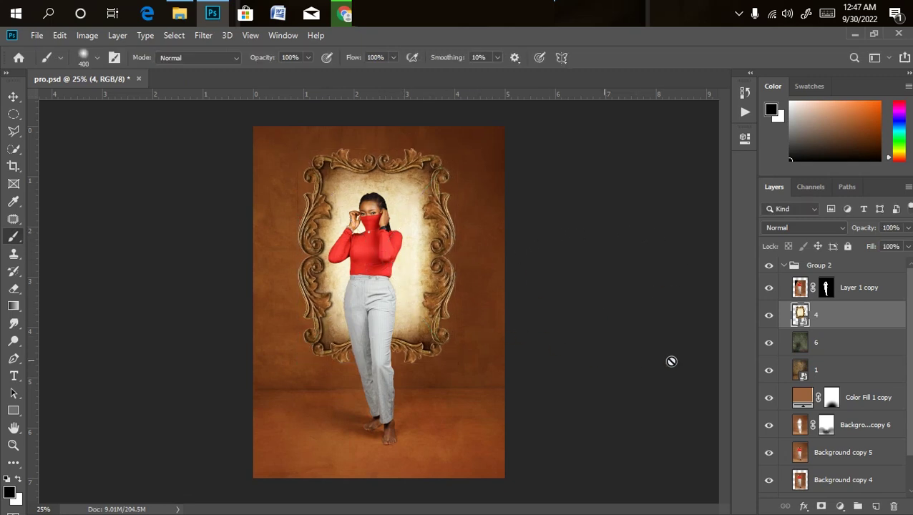
Step: Set frame layer 4's blend mode to Soft Light and check how it blends with the wall
{"action": "left_click", "coordinate": [800, 228]}
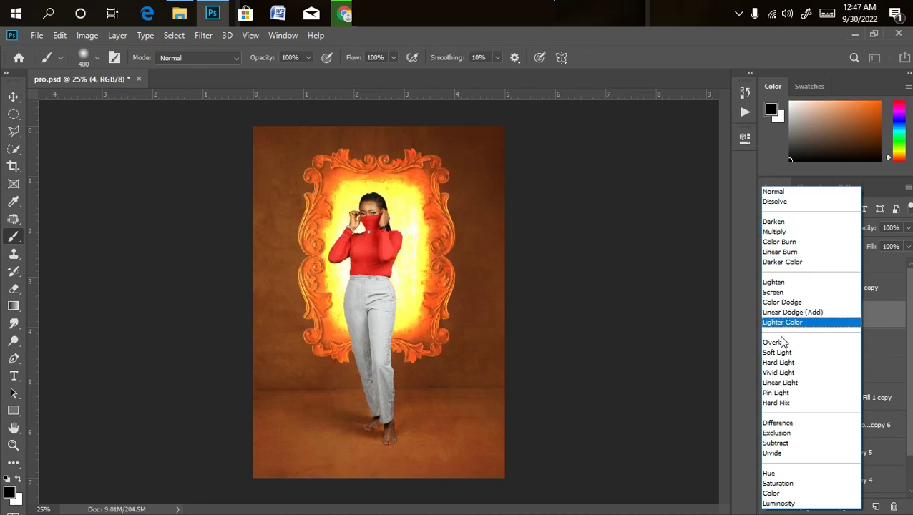
{"action": "left_click", "coordinate": [780, 354]}
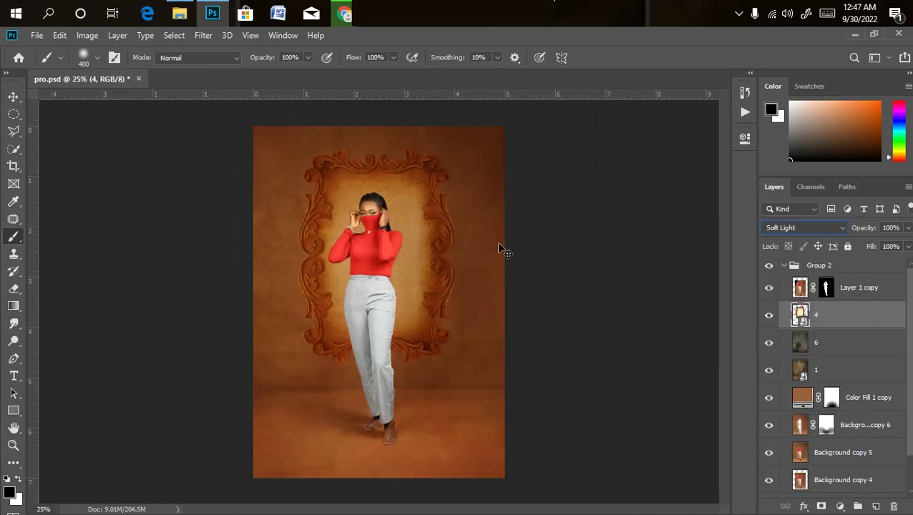
{"action": "key", "text": "ctrl+minus"}
{"action": "key", "text": "ctrl+plus"}
{"action": "key", "text": "ctrl+plus"}
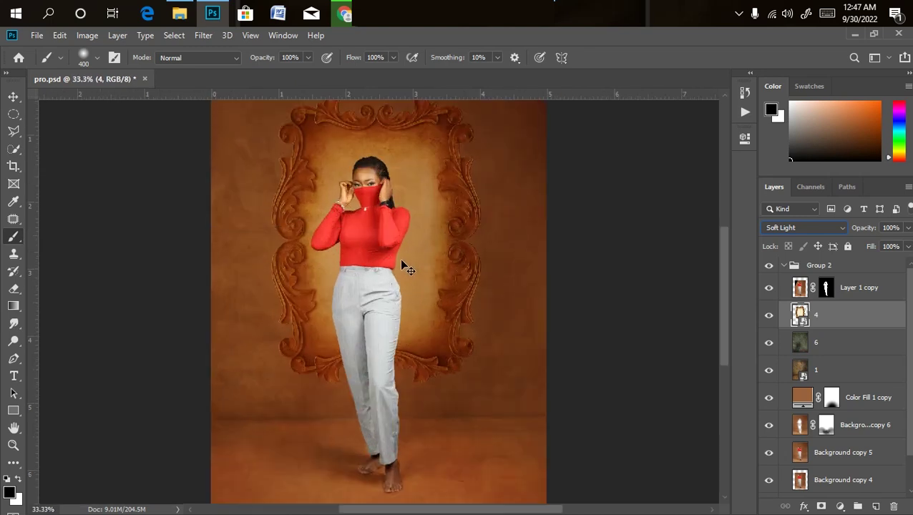
{"action": "key", "text": "ctrl+minus"}
{"action": "key", "text": "ctrl+minus"}
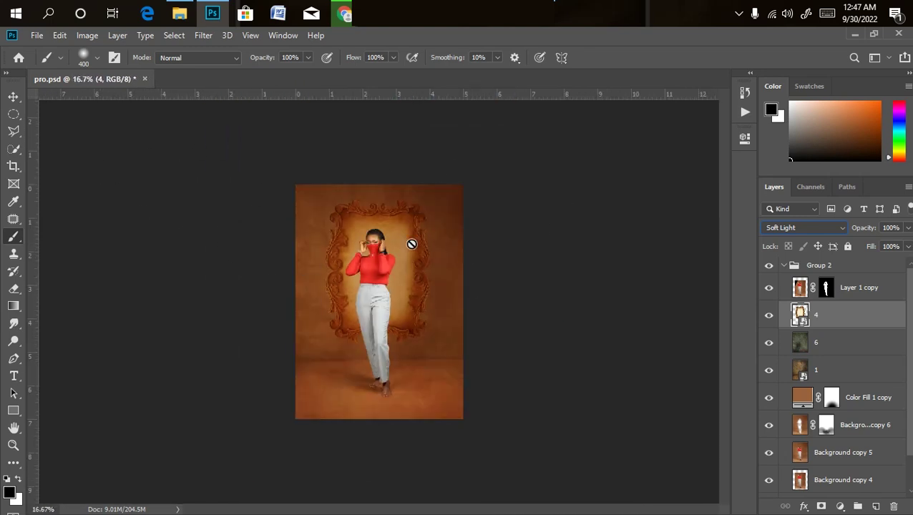
Step: Place painting image 3 from the manipulation folder at 1.33% scale on the upper-right wall, blended with Soft Light
{"action": "left_click", "coordinate": [179, 14]}
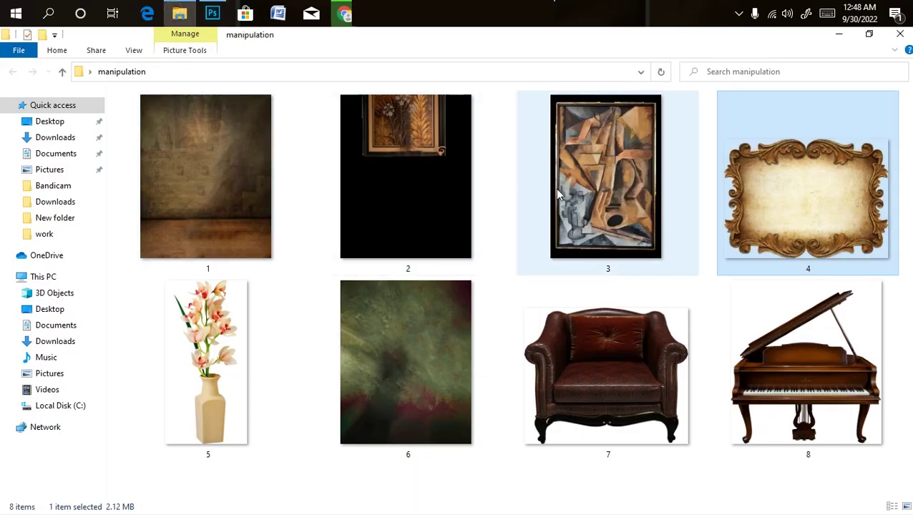
{"action": "left_click", "coordinate": [569, 212]}
{"action": "left_click_drag", "start_coordinate": [620, 190], "coordinate": [411, 222]}
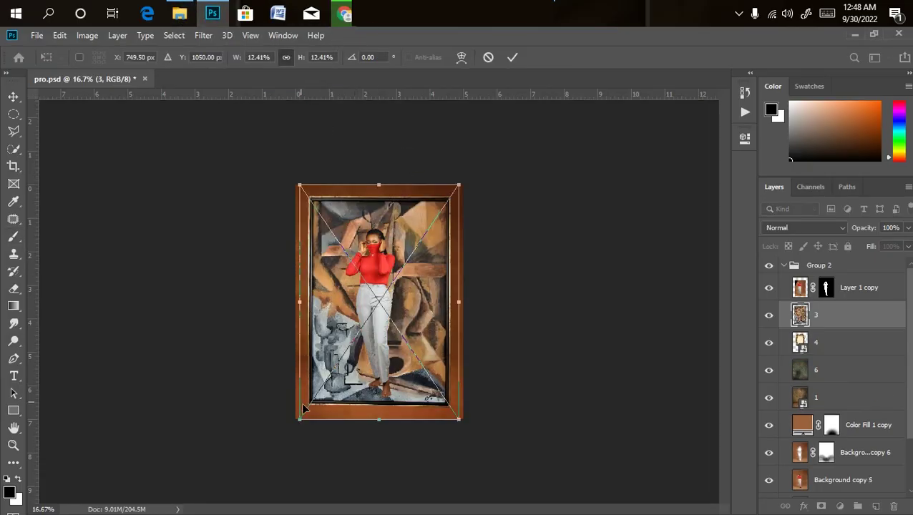
{"action": "left_click_drag", "start_coordinate": [296, 422], "coordinate": [451, 220]}
{"action": "key", "text": "b"}
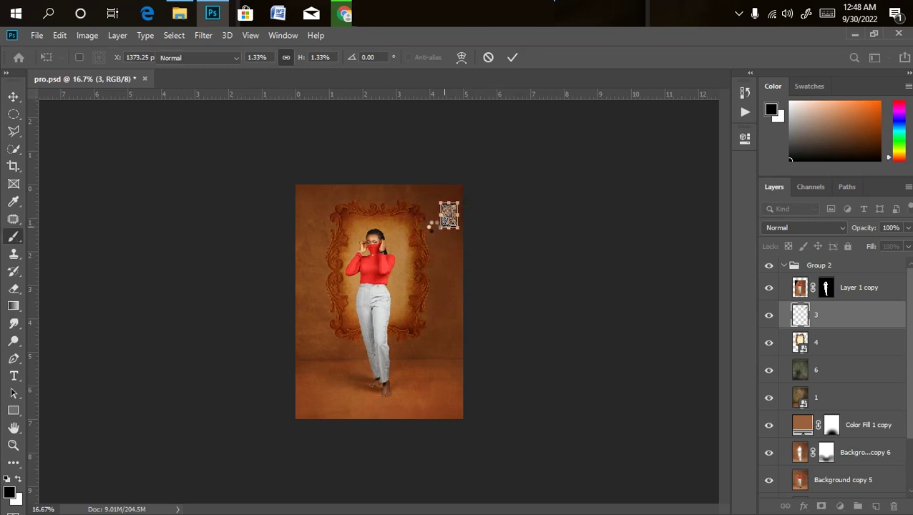
{"action": "left_click", "coordinate": [786, 229]}
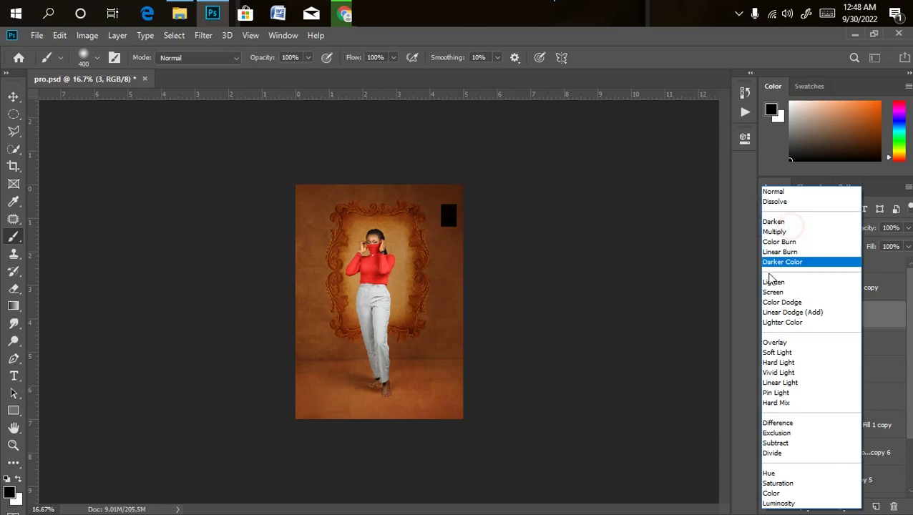
{"action": "left_click", "coordinate": [772, 352]}
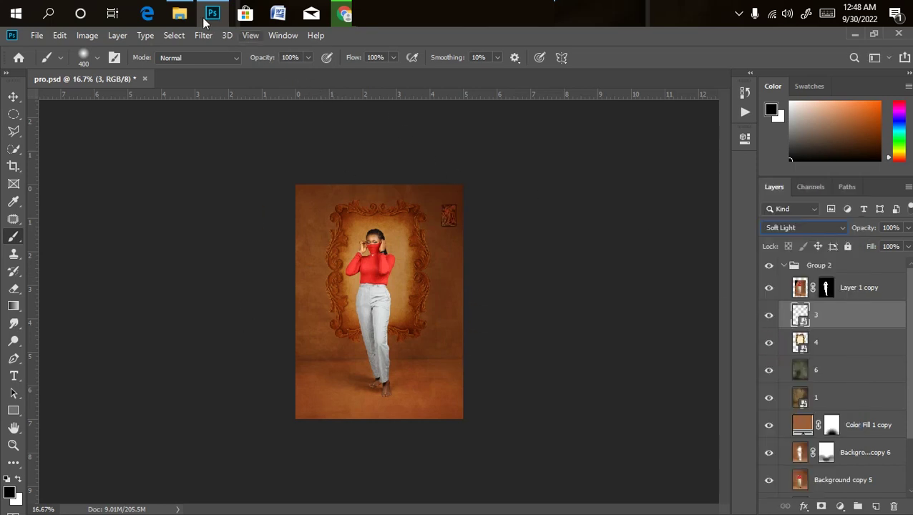
Step: Place framed picture 2 from the manipulation folder on the wall's left edge, rotated -90° and scaled to 16.18%
{"action": "left_click", "coordinate": [179, 13]}
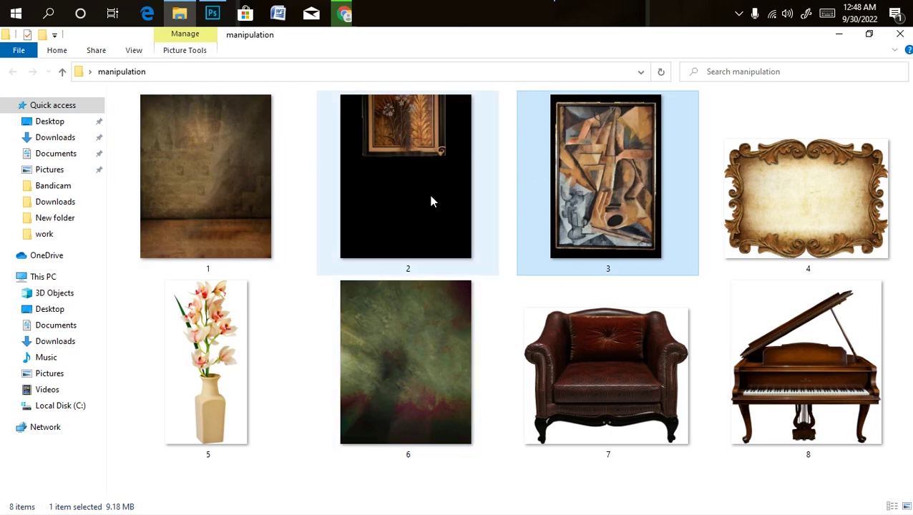
{"action": "left_click_drag", "start_coordinate": [414, 217], "coordinate": [390, 271]}
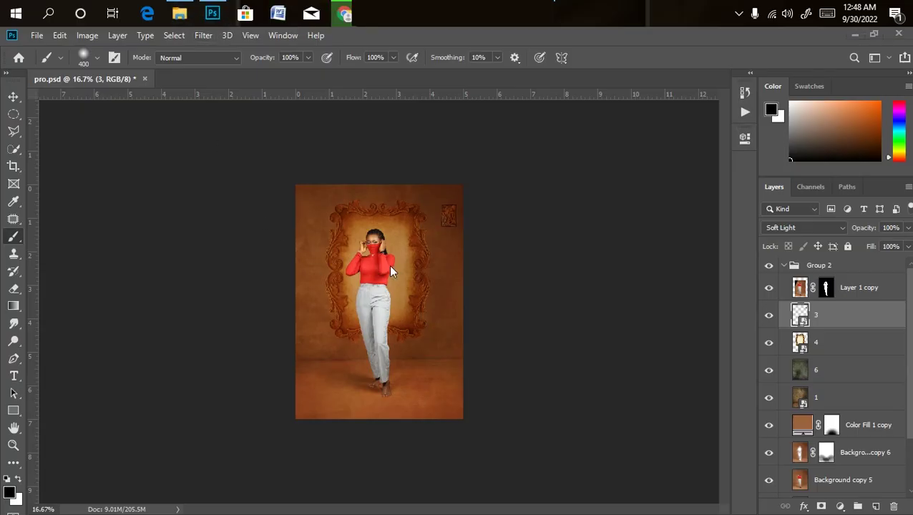
{"action": "left_click", "coordinate": [179, 13]}
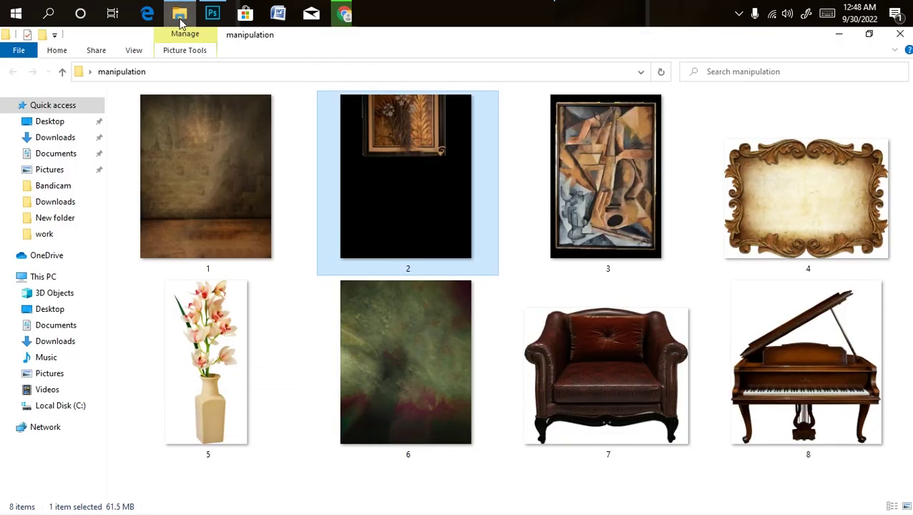
{"action": "left_click_drag", "start_coordinate": [370, 157], "coordinate": [334, 260]}
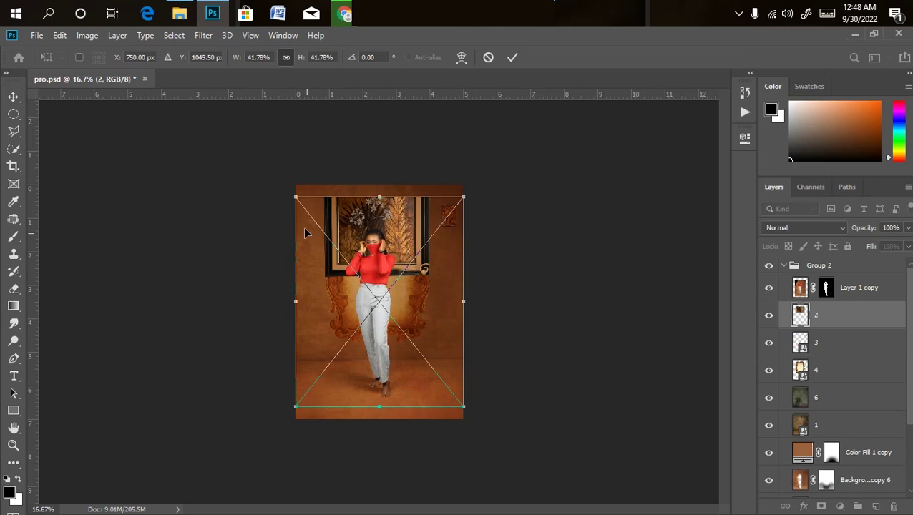
{"action": "left_click_drag", "start_coordinate": [279, 161], "coordinate": [229, 381]}
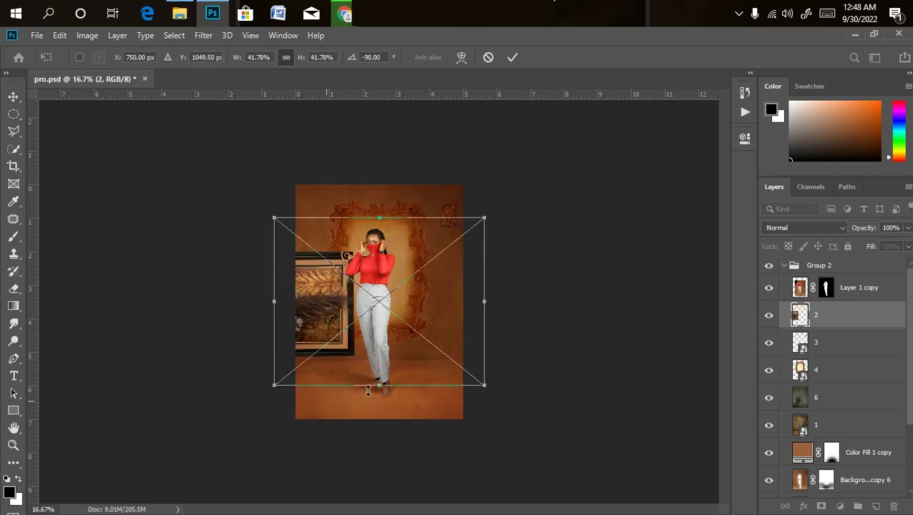
{"action": "left_click_drag", "start_coordinate": [487, 388], "coordinate": [393, 258]}
{"action": "left_click_drag", "start_coordinate": [315, 278], "coordinate": [315, 253]}
{"action": "left_click_drag", "start_coordinate": [269, 187], "coordinate": [277, 196]}
{"action": "left_click_drag", "start_coordinate": [339, 245], "coordinate": [340, 258]}
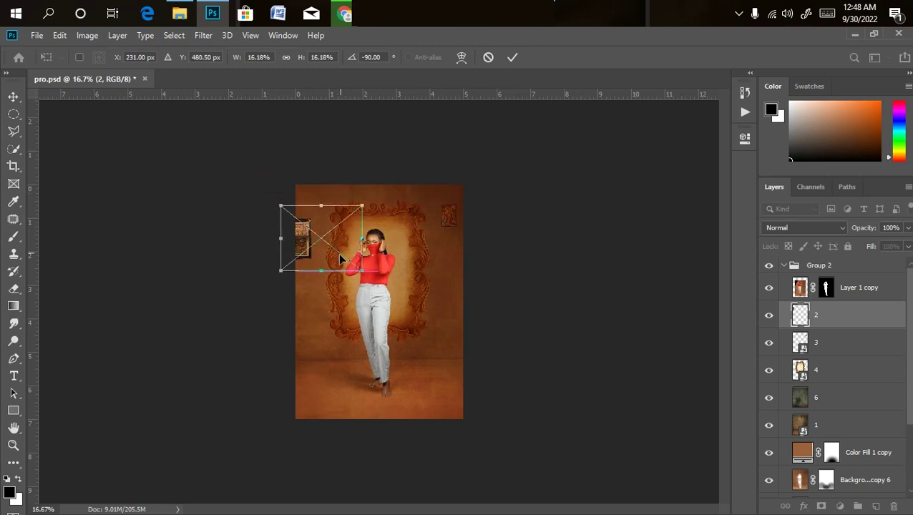
{"action": "key", "text": "b"}
Step: Set picture layer 2's blend mode to Soft Light and check it against the wall
{"action": "key", "text": "ctrl+plus"}
{"action": "key", "text": "ctrl+minus"}
{"action": "key", "text": "ctrl+minus"}
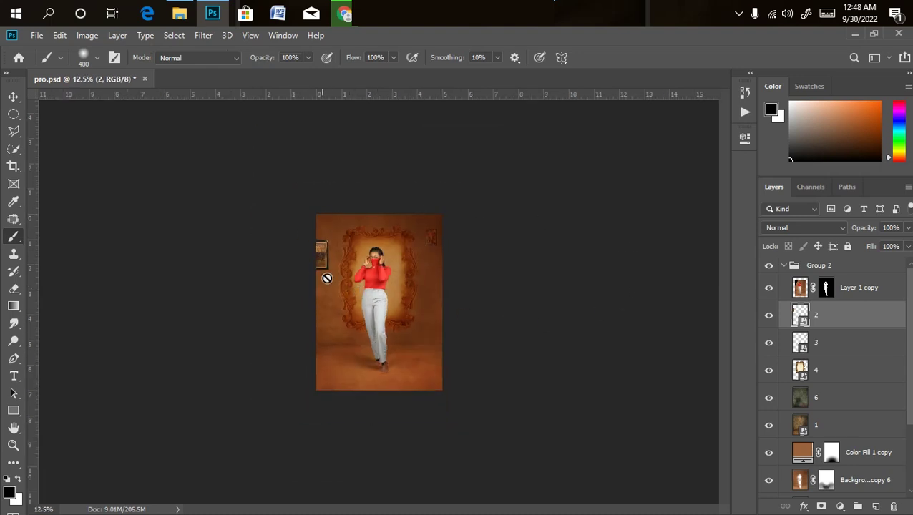
{"action": "key", "text": "ctrl+plus"}
{"action": "key", "text": "ctrl+plus"}
{"action": "key", "text": "ctrl+minus"}
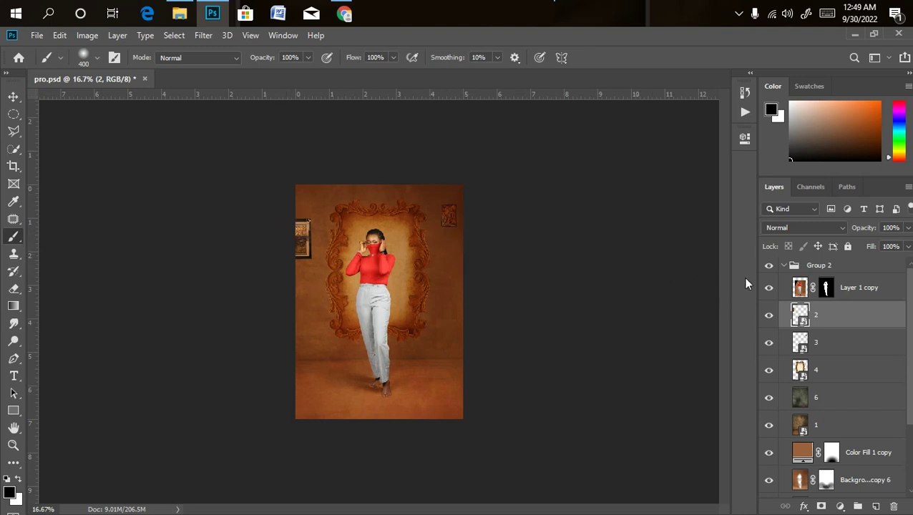
{"action": "left_click", "coordinate": [802, 228]}
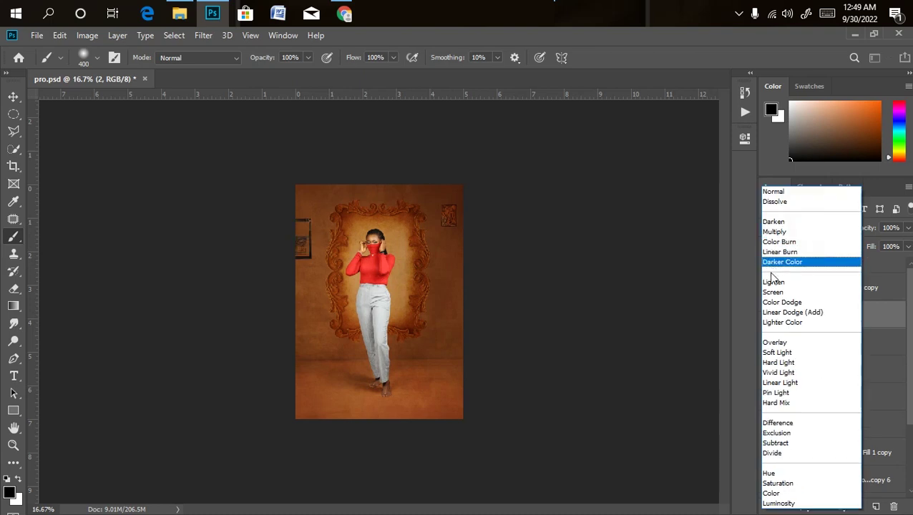
{"action": "left_click", "coordinate": [776, 352]}
{"action": "key", "text": "ctrl+plus"}
{"action": "key", "text": "ctrl+plus"}
{"action": "key", "text": "ctrl+minus"}
{"action": "key", "text": "ctrl+minus"}
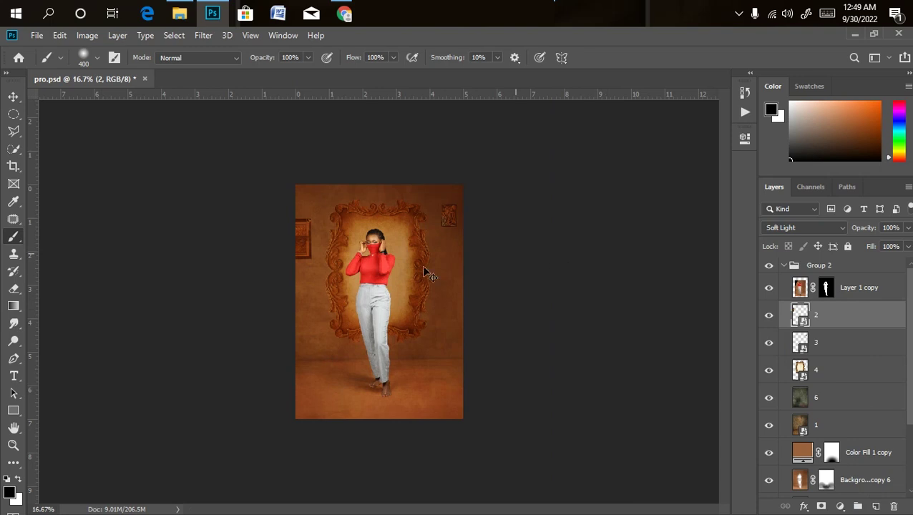
{"action": "key", "text": "ctrl+plus"}
{"action": "key", "text": "ctrl+minus"}
Step: Place flower vase image 5 from the manipulation folder on the floor right of the woman's legs, scaled to 15.96%
{"action": "left_click", "coordinate": [179, 13]}
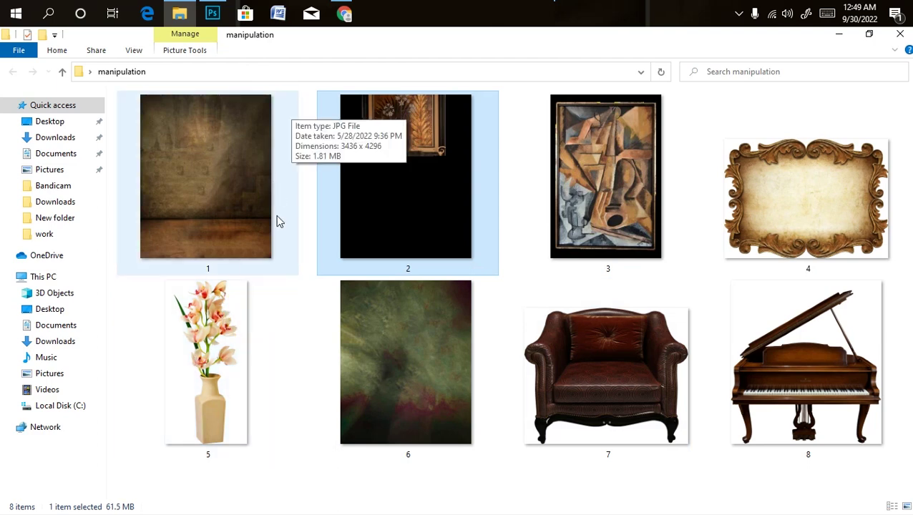
{"action": "left_click_drag", "start_coordinate": [204, 357], "coordinate": [210, 7]}
{"action": "left_click_drag", "start_coordinate": [297, 188], "coordinate": [378, 344]}
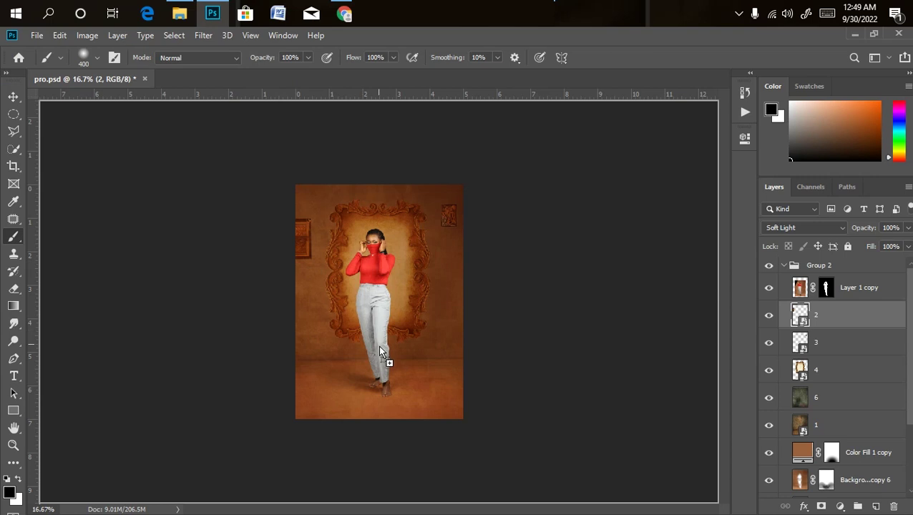
{"action": "left_click_drag", "start_coordinate": [323, 183], "coordinate": [401, 345]}
{"action": "key", "text": "ctrl+z"}
{"action": "left_click_drag", "start_coordinate": [413, 388], "coordinate": [406, 359]}
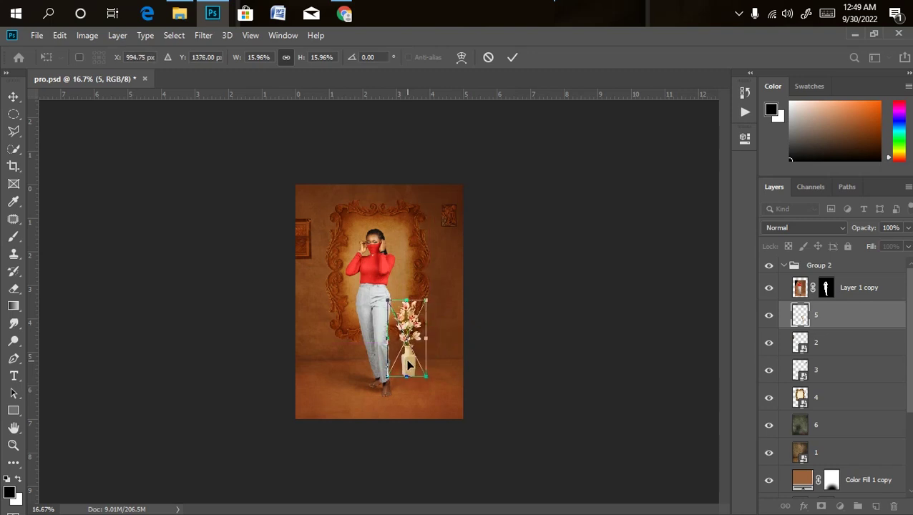
{"action": "key", "text": "Return"}
{"action": "key", "text": "b"}
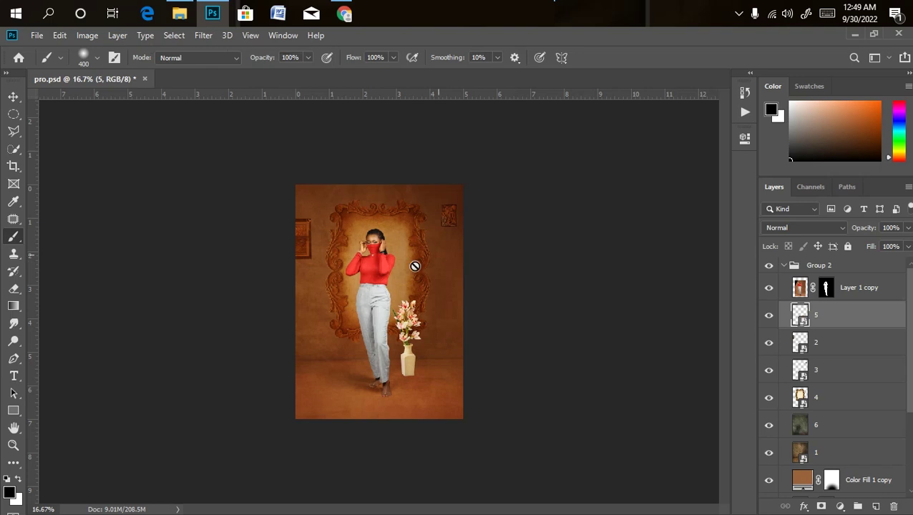
Step: Preview blend modes such as Soft Light on vase layer 5, keeping Normal
{"action": "key", "text": "ctrl+plus"}
{"action": "key", "text": "ctrl+plus"}
{"action": "key", "text": "ctrl+minus"}
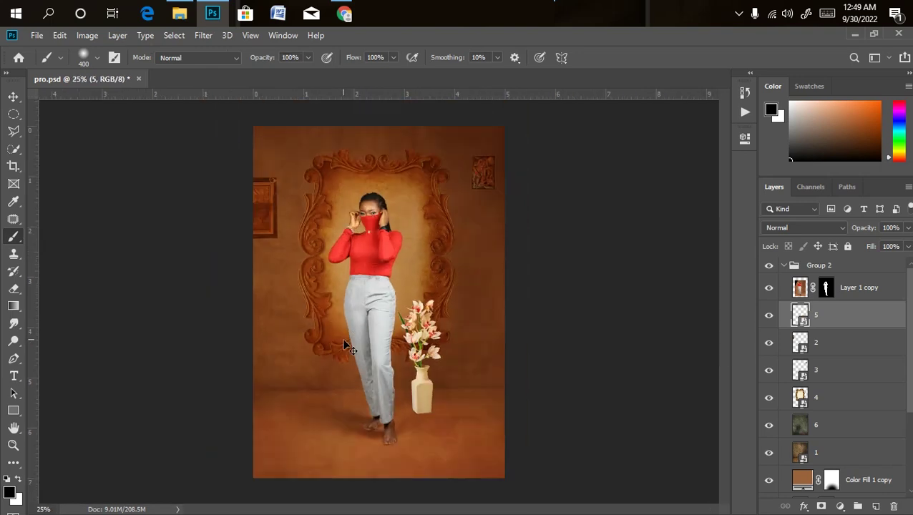
{"action": "left_click", "coordinate": [814, 234]}
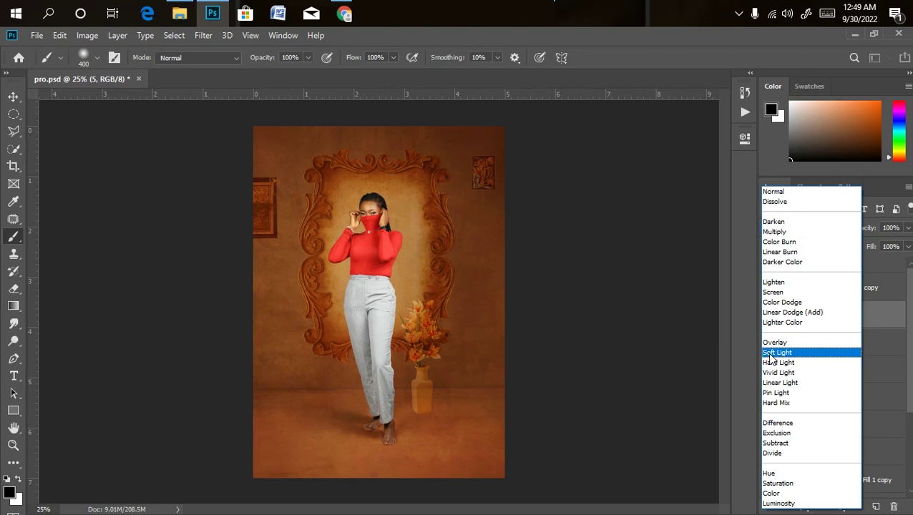
{"action": "left_click", "coordinate": [779, 193]}
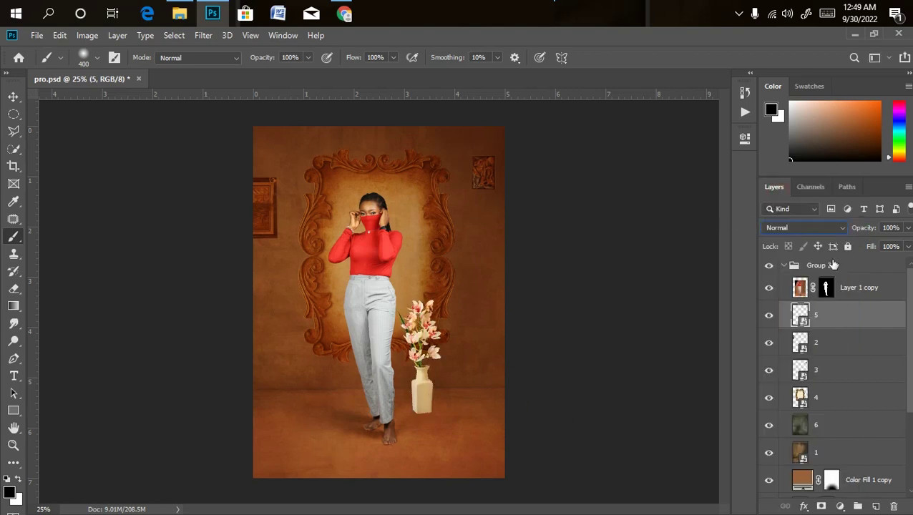
Step: Set vase layer 5's opacity to 76% and check the toned-down flowers against the scene
{"action": "left_click", "coordinate": [908, 229]}
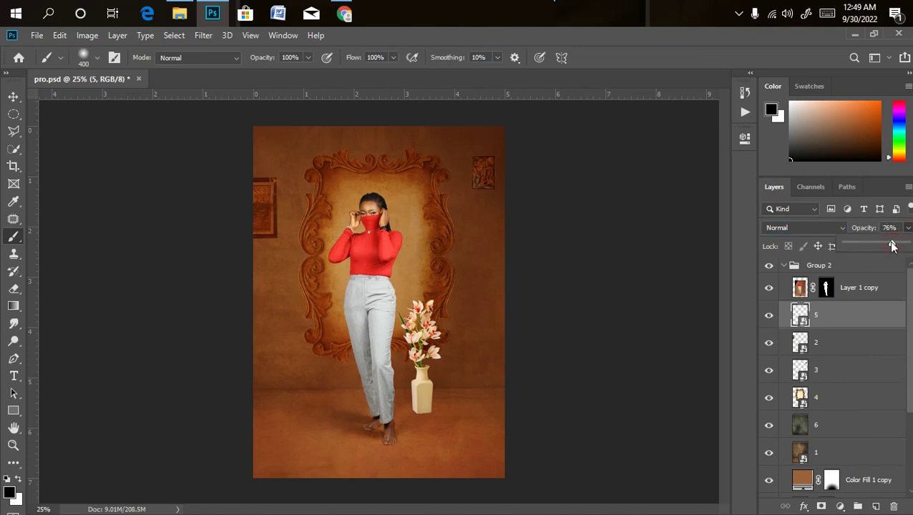
{"action": "left_click_drag", "start_coordinate": [891, 245], "coordinate": [894, 247]}
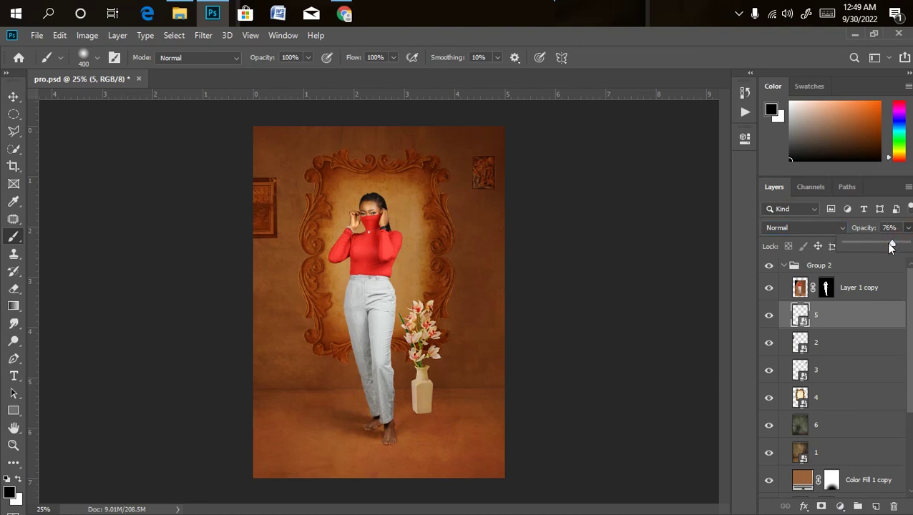
{"action": "key", "text": "ctrl+minus"}
{"action": "key", "text": "ctrl+minus"}
{"action": "key", "text": "ctrl+plus"}
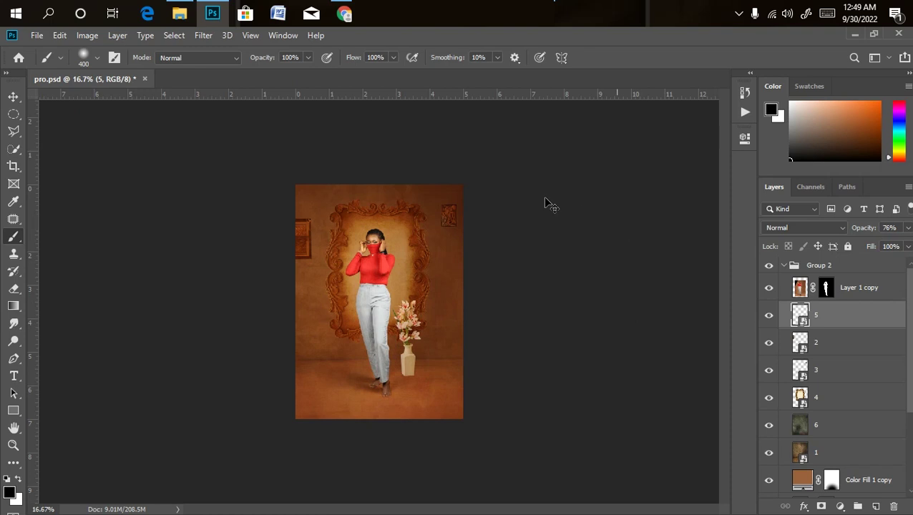
{"action": "key", "text": "ctrl+plus"}
{"action": "key", "text": "ctrl+plus"}
{"action": "key", "text": "ctrl+minus"}
{"action": "key", "text": "ctrl+minus"}
Step: Place leather armchair image 7 in front of the vase, scaled to about 47% and extending past the portrait's right edge
{"action": "left_click", "coordinate": [179, 14]}
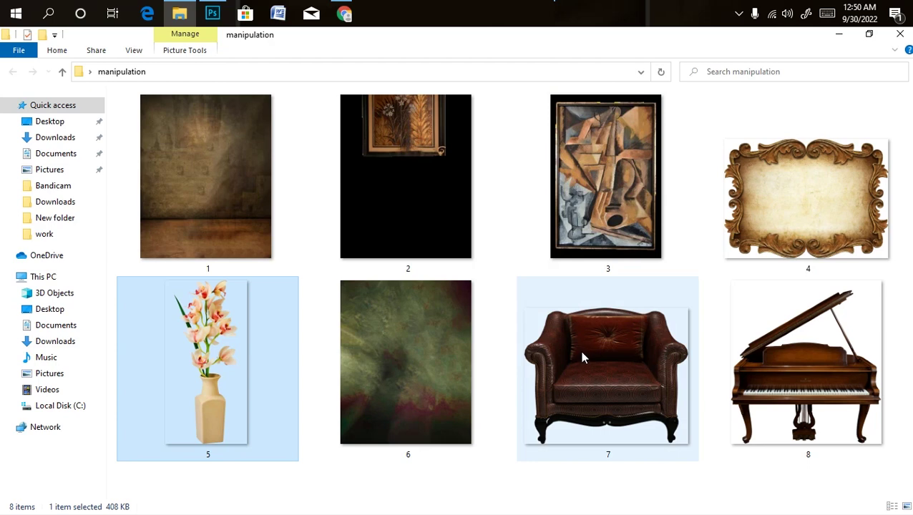
{"action": "left_click_drag", "start_coordinate": [600, 371], "coordinate": [381, 369]}
{"action": "left_click_drag", "start_coordinate": [379, 307], "coordinate": [449, 362]}
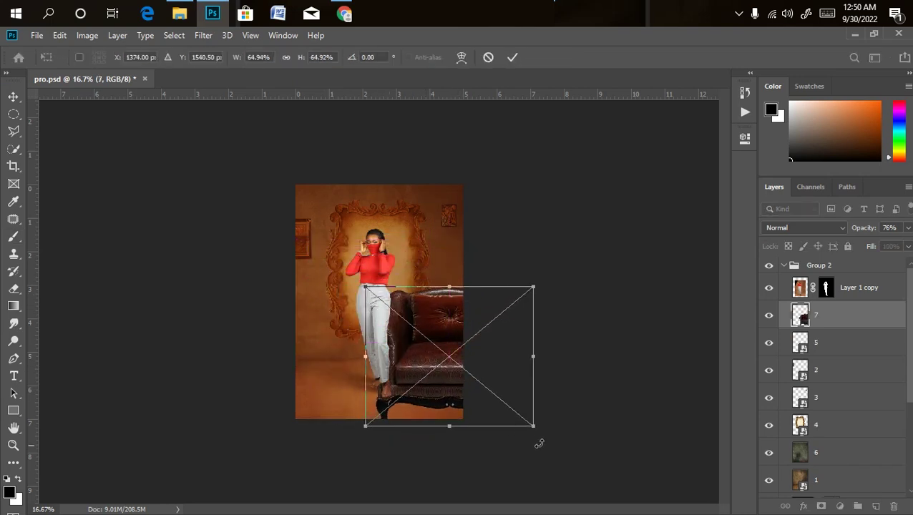
{"action": "left_click_drag", "start_coordinate": [538, 429], "coordinate": [487, 393]}
{"action": "left_click_drag", "start_coordinate": [430, 336], "coordinate": [454, 358]}
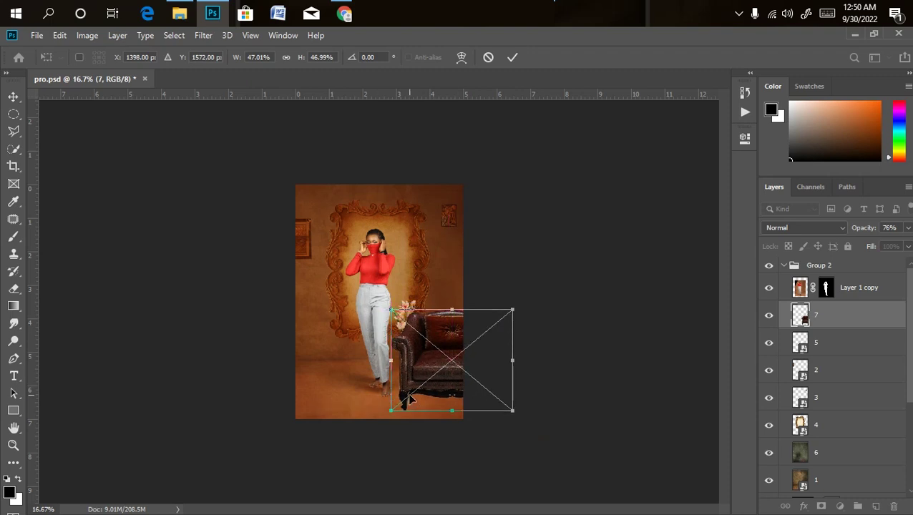
{"action": "key", "text": "b"}
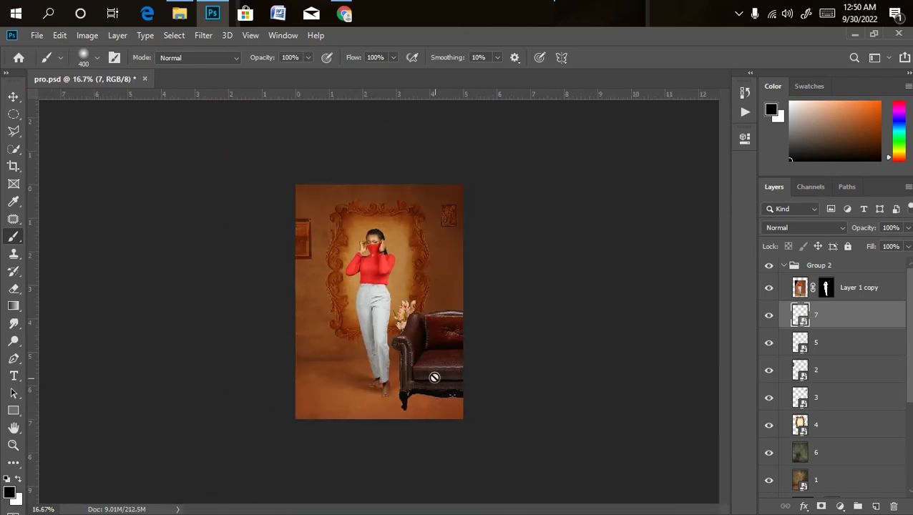
{"action": "key", "text": "v"}
{"action": "left_click_drag", "start_coordinate": [442, 374], "coordinate": [441, 365]}
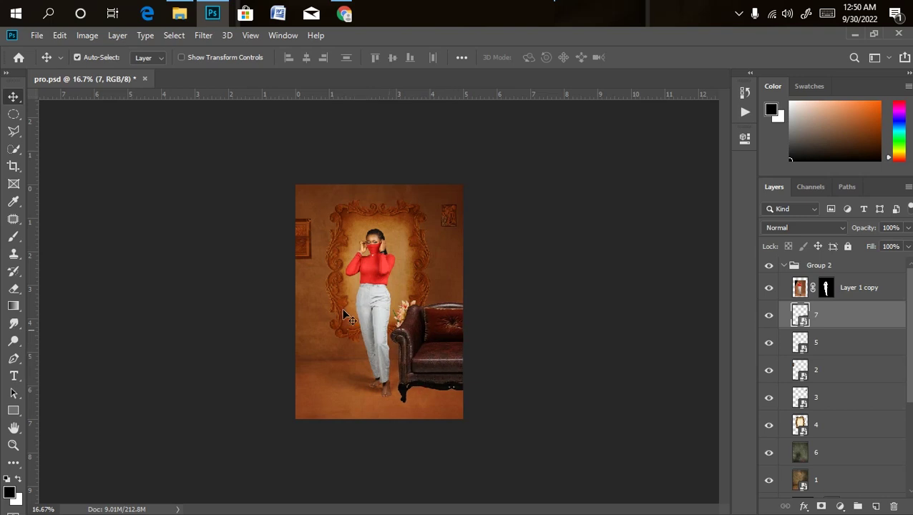
Step: Place piano image 8 from the manipulation folder at the portrait's left edge, scaled to 26.48% and rotated to about -3.74°
{"action": "left_click", "coordinate": [179, 13]}
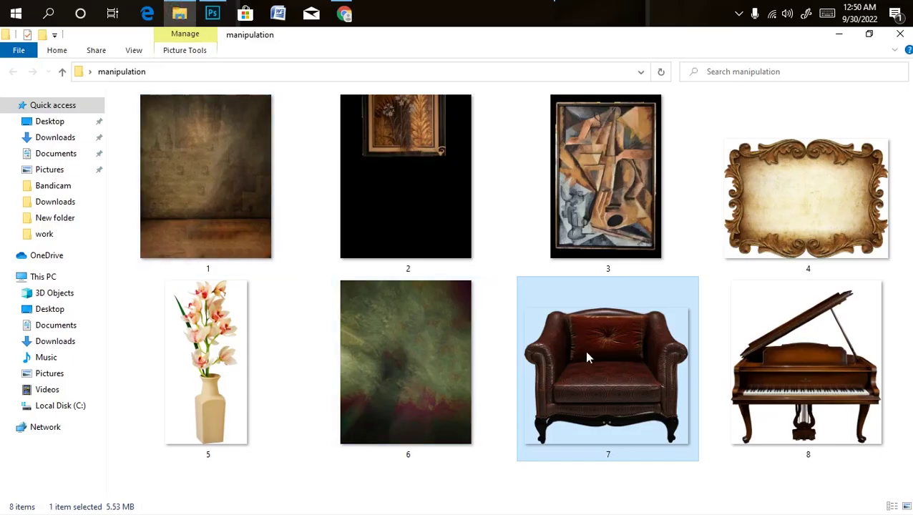
{"action": "left_click_drag", "start_coordinate": [781, 352], "coordinate": [272, 329]}
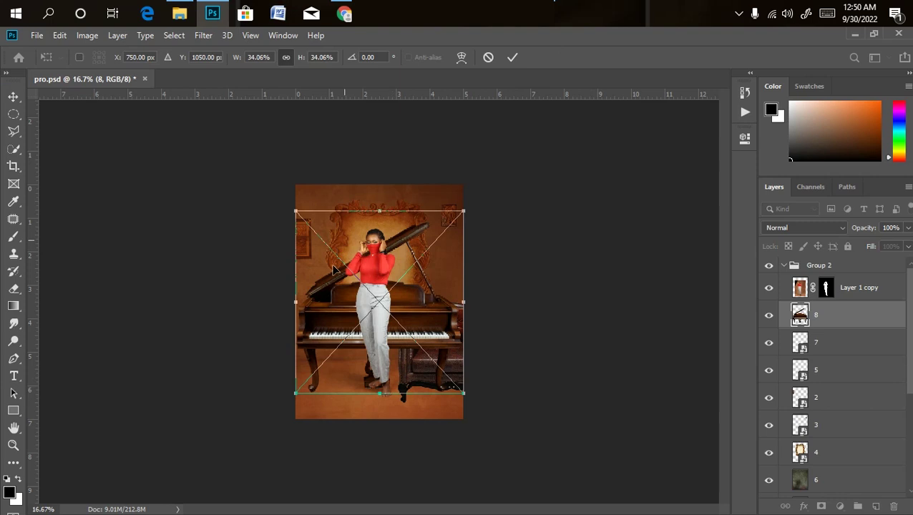
{"action": "left_click_drag", "start_coordinate": [460, 207], "coordinate": [379, 262]}
{"action": "left_click_drag", "start_coordinate": [324, 386], "coordinate": [294, 371]}
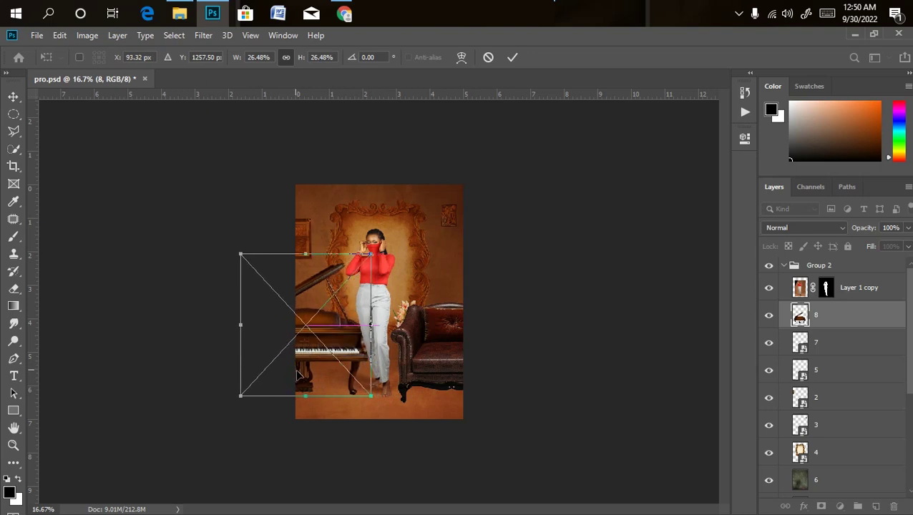
{"action": "left_click_drag", "start_coordinate": [223, 227], "coordinate": [217, 230]}
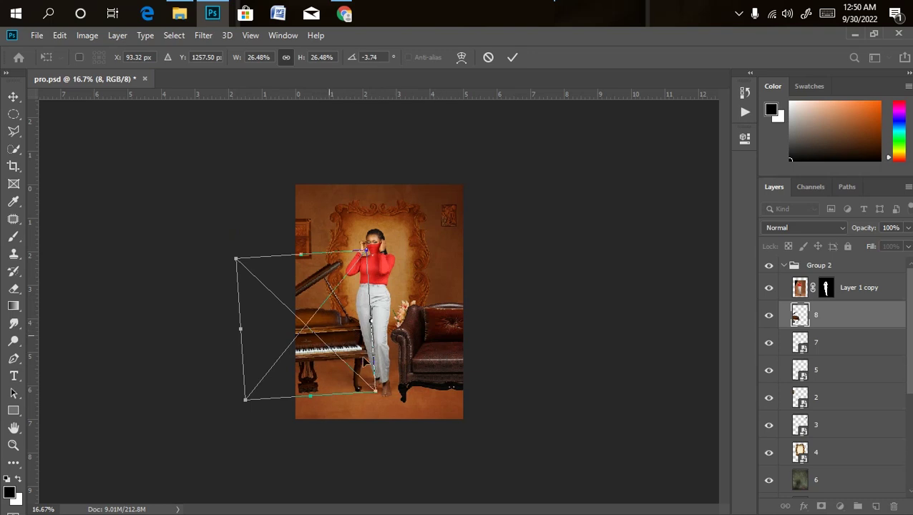
{"action": "key", "text": "Return"}
Step: Move piano layer 8 above Layer 1 copy and set its opacity to 82%
{"action": "left_click_drag", "start_coordinate": [843, 318], "coordinate": [846, 283]}
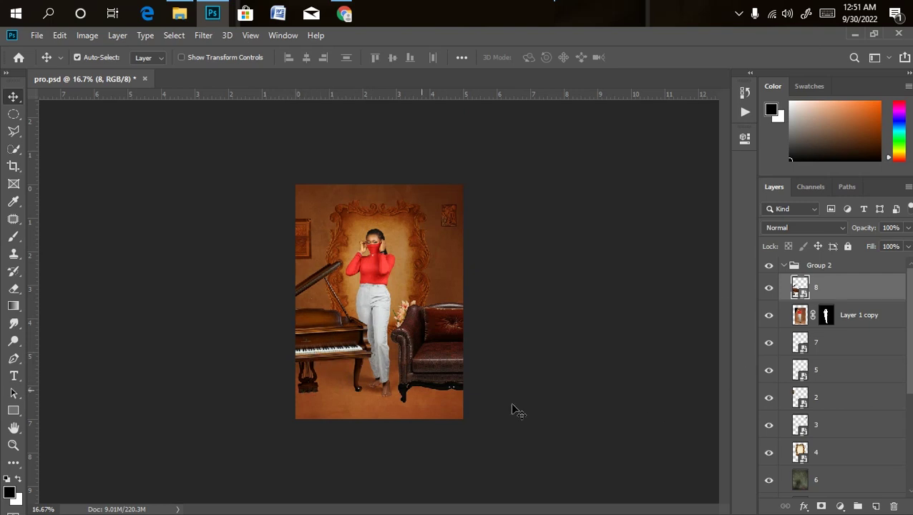
{"action": "left_click", "coordinate": [907, 228]}
{"action": "left_click_drag", "start_coordinate": [903, 243], "coordinate": [895, 244]}
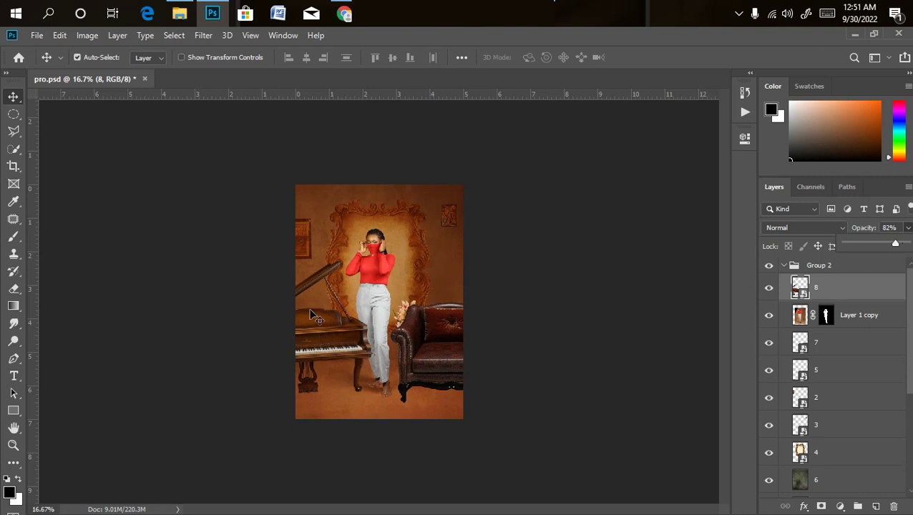
Step: Set armchair layer 7's opacity to 80%
{"action": "left_click", "coordinate": [440, 362]}
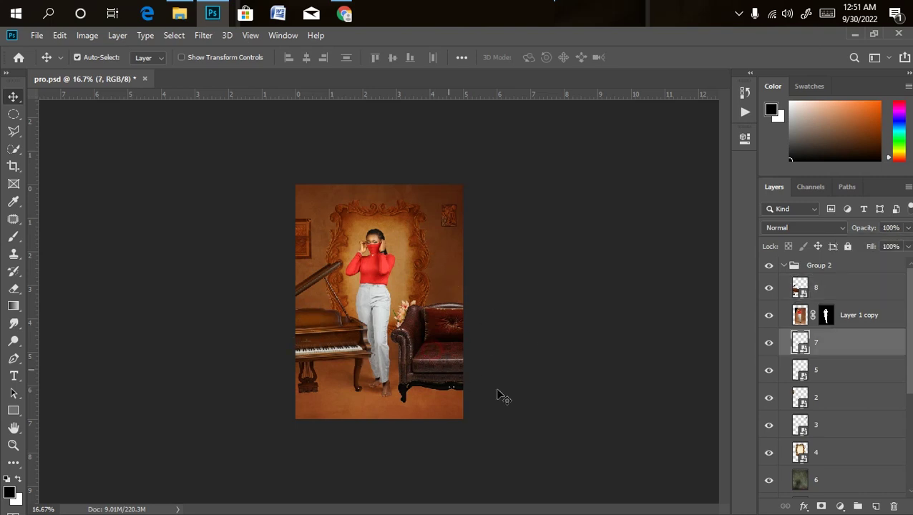
{"action": "left_click", "coordinate": [908, 229]}
{"action": "left_click_drag", "start_coordinate": [904, 244], "coordinate": [898, 247]}
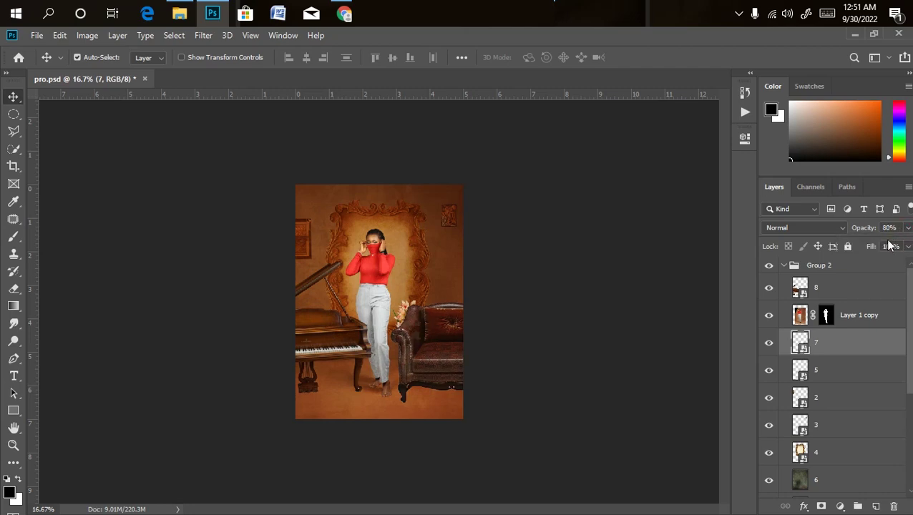
Step: Inspect how the piano and armchair blend with the woman and backdrop at several magnifications
{"action": "scroll", "coordinate": [224, 315], "scroll_direction": "up", "scroll_amount": 2}
{"action": "scroll", "coordinate": [336, 243], "scroll_direction": "down", "scroll_amount": 1}
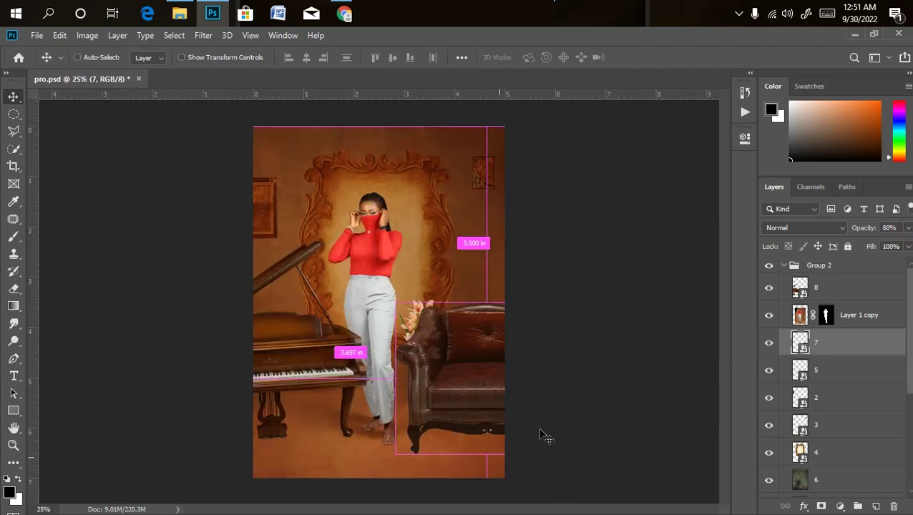
{"action": "key", "text": "ctrl+plus"}
{"action": "key", "text": "ctrl+plus"}
{"action": "key", "text": "ctrl+minus"}
{"action": "key", "text": "ctrl+minus"}
{"action": "key", "text": "ctrl+minus"}
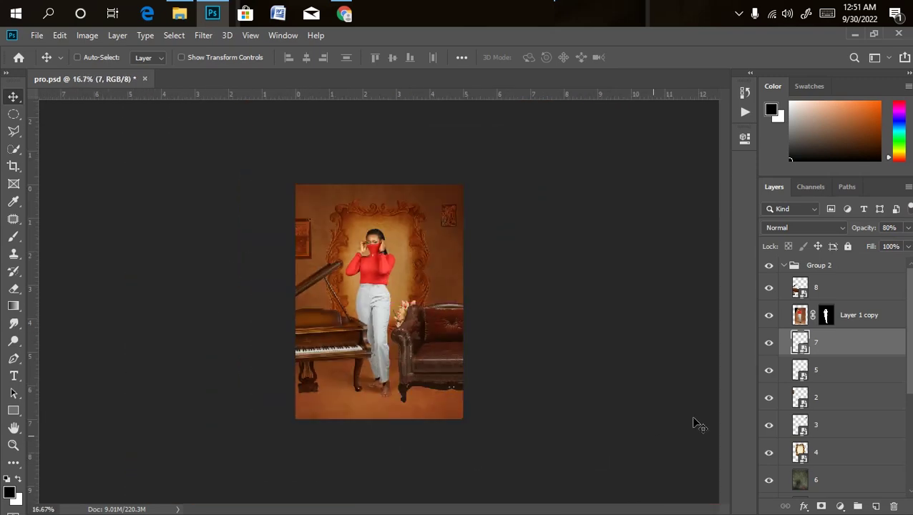
{"action": "key", "text": "ctrl+plus"}
{"action": "key", "text": "ctrl+minus"}
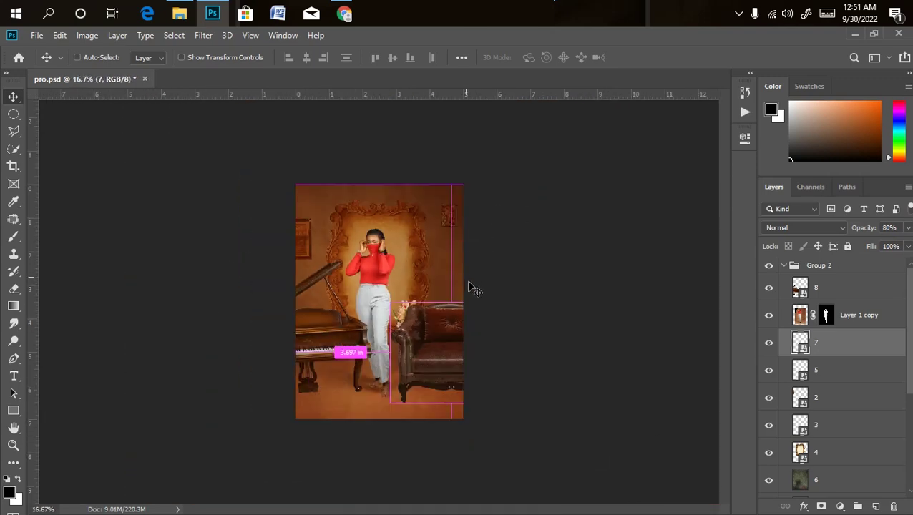
{"action": "key", "text": "ctrl+plus"}
{"action": "key", "text": "ctrl+plus"}
{"action": "key", "text": "ctrl+minus"}
{"action": "key", "text": "ctrl+minus"}
{"action": "key", "text": "ctrl+plus"}
{"action": "key", "text": "ctrl+minus"}
{"action": "key", "text": "ctrl+minus"}
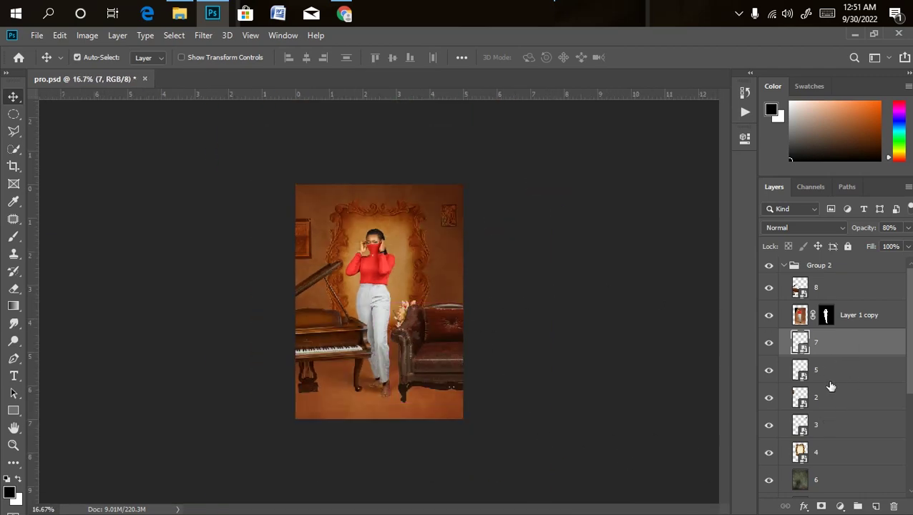
Step: On a new layer above layer 6, paint black shadows under the armchair and piano with a size 200 brush at 27% opacity
{"action": "scroll", "coordinate": [910, 378], "scroll_direction": "down", "scroll_amount": 3}
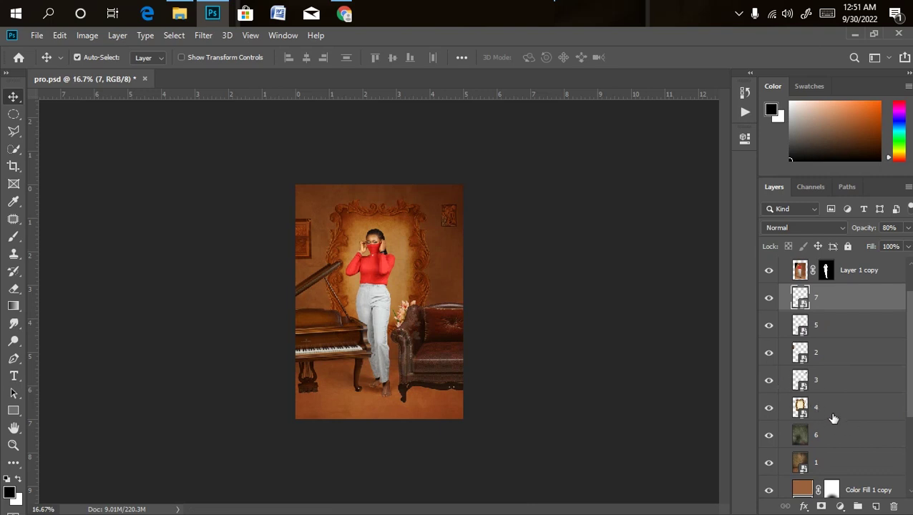
{"action": "left_click", "coordinate": [838, 436]}
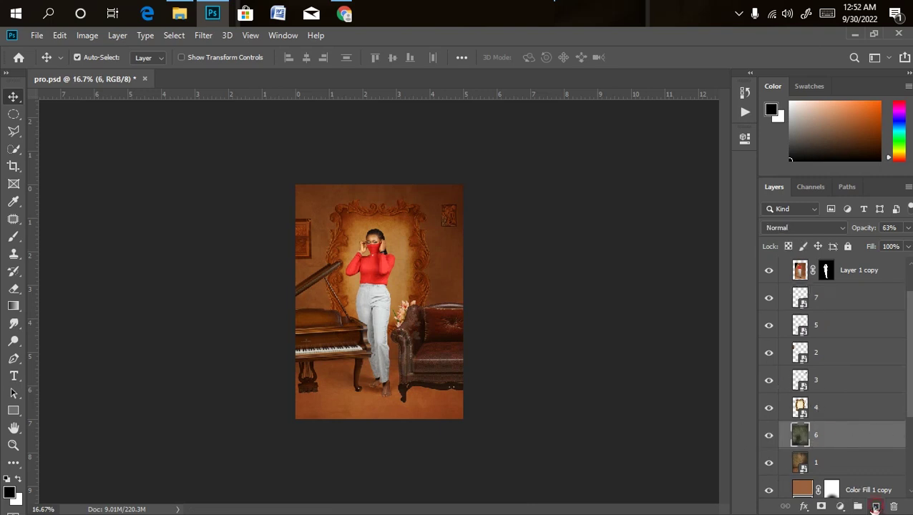
{"action": "left_click", "coordinate": [877, 507]}
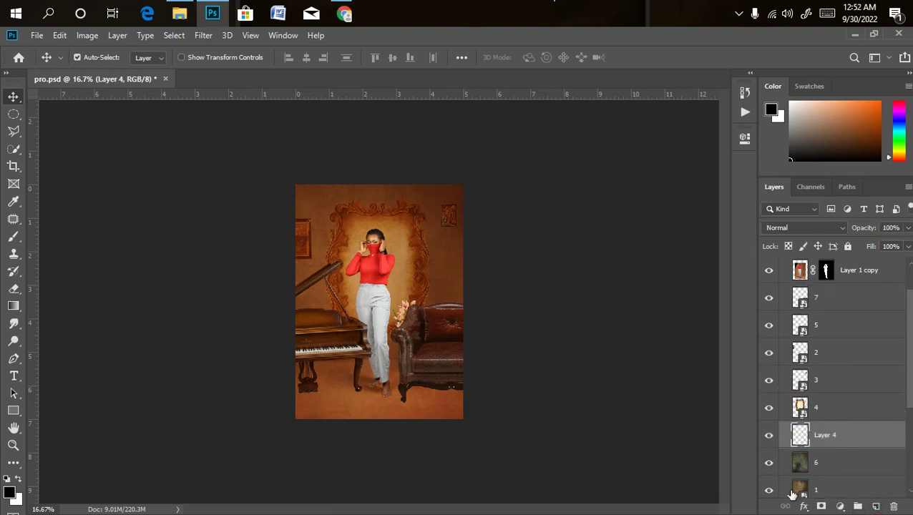
{"action": "left_click", "coordinate": [14, 237]}
{"action": "left_click", "coordinate": [307, 57]}
{"action": "left_click_drag", "start_coordinate": [308, 73], "coordinate": [263, 78]}
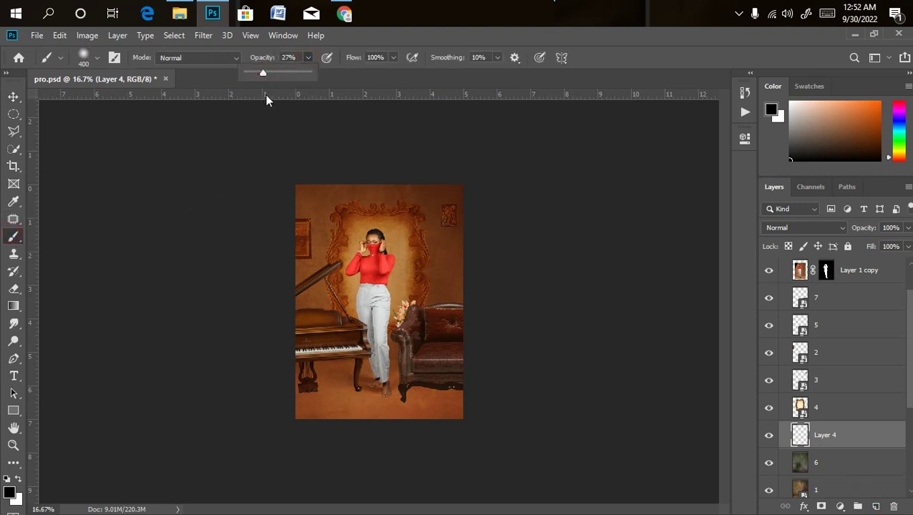
{"action": "key", "text": "bracketleft"}
{"action": "key", "text": "bracketleft"}
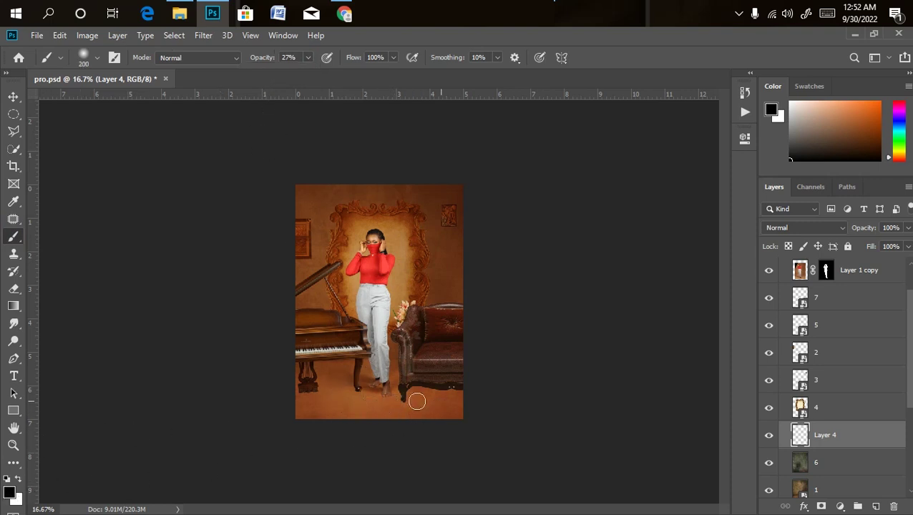
{"action": "mouse_move", "coordinate": [403, 397]}
{"action": "left_mouse_down"}
{"action": "mouse_move", "coordinate": [422, 396]}
{"action": "mouse_move", "coordinate": [423, 382]}
{"action": "left_mouse_up"}
{"action": "mouse_move", "coordinate": [346, 383]}
{"action": "left_mouse_down"}
{"action": "mouse_move", "coordinate": [320, 393]}
{"action": "mouse_move", "coordinate": [296, 387]}
{"action": "left_mouse_up"}
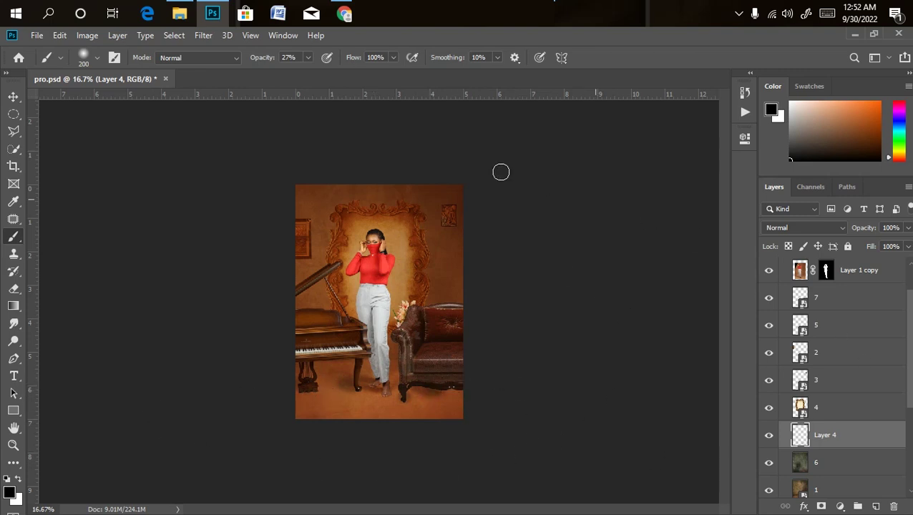
Step: Apply a 23.5-pixel Gaussian Blur to shadow Layer 4, set its opacity to 74% and check the softened shadows
{"action": "left_click", "coordinate": [204, 35]}
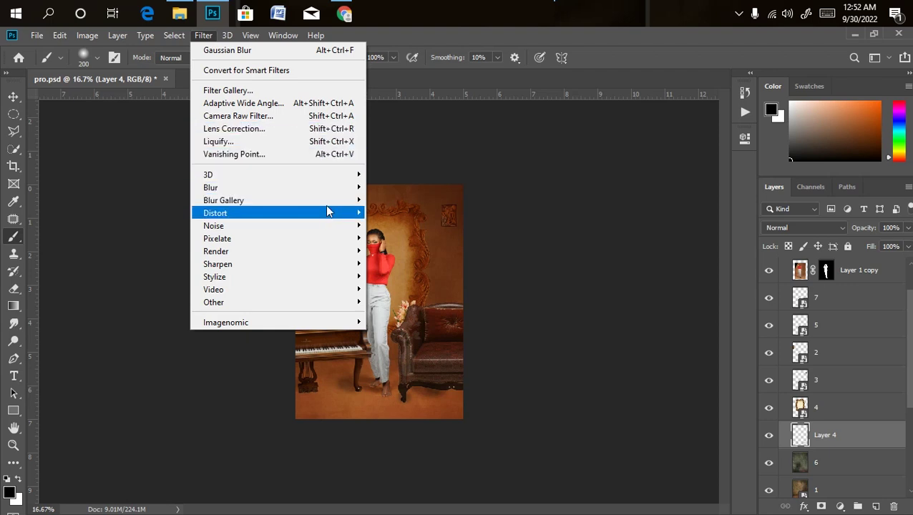
{"action": "mouse_move", "coordinate": [342, 188]}
{"action": "left_click", "coordinate": [383, 239]}
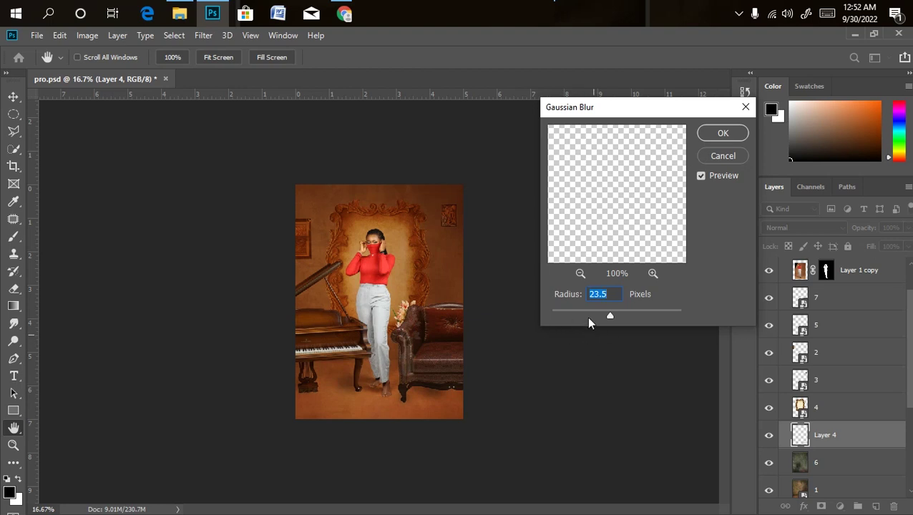
{"action": "key", "text": "Return"}
{"action": "left_click", "coordinate": [908, 228]}
{"action": "left_click_drag", "start_coordinate": [905, 243], "coordinate": [894, 245]}
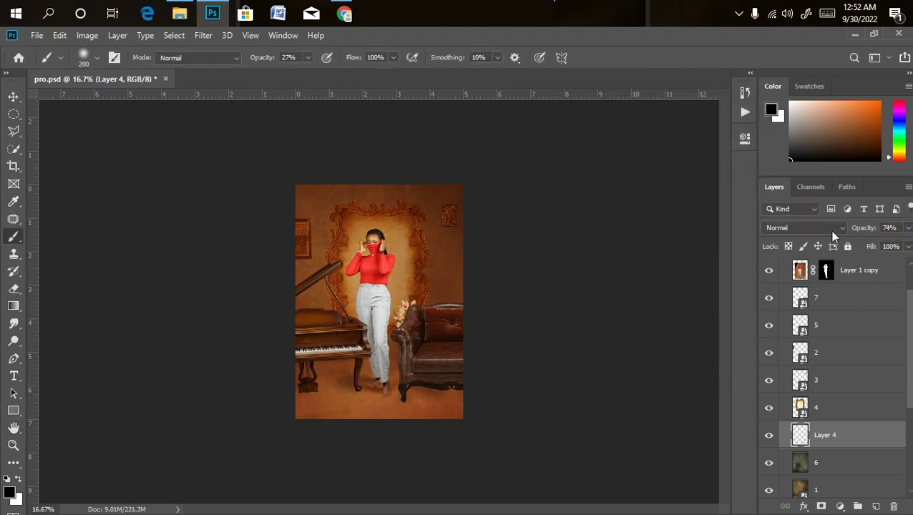
{"action": "key", "text": "ctrl+plus"}
{"action": "key", "text": "ctrl+plus"}
{"action": "key", "text": "ctrl+plus"}
{"action": "key", "text": "ctrl+minus"}
{"action": "key", "text": "ctrl+minus"}
{"action": "key", "text": "ctrl+minus"}
Step: Collapse Group 2 and add a Color Lookup adjustment above it using the NATURAL COLOR.CUBE 3D LUT
{"action": "left_click", "coordinate": [866, 270]}
{"action": "scroll", "coordinate": [911, 360], "scroll_direction": "up", "scroll_amount": 2}
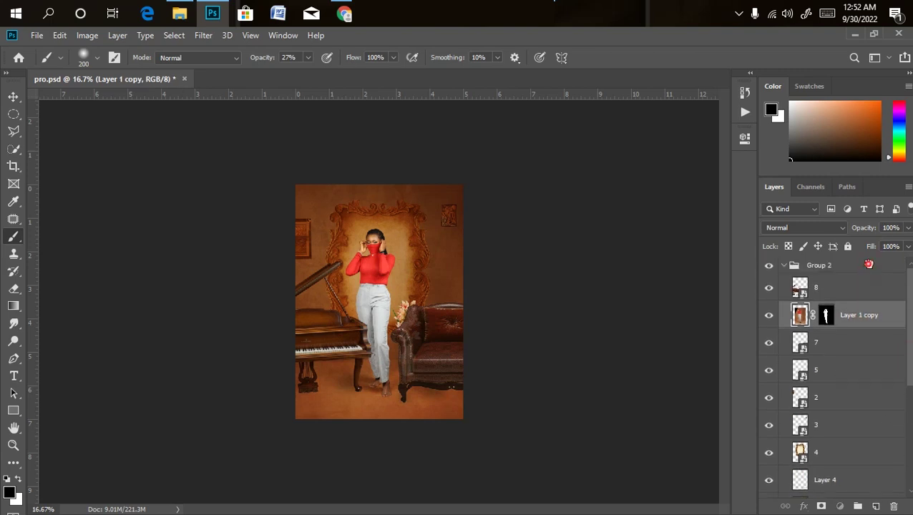
{"action": "left_click", "coordinate": [863, 265]}
{"action": "left_click", "coordinate": [785, 265]}
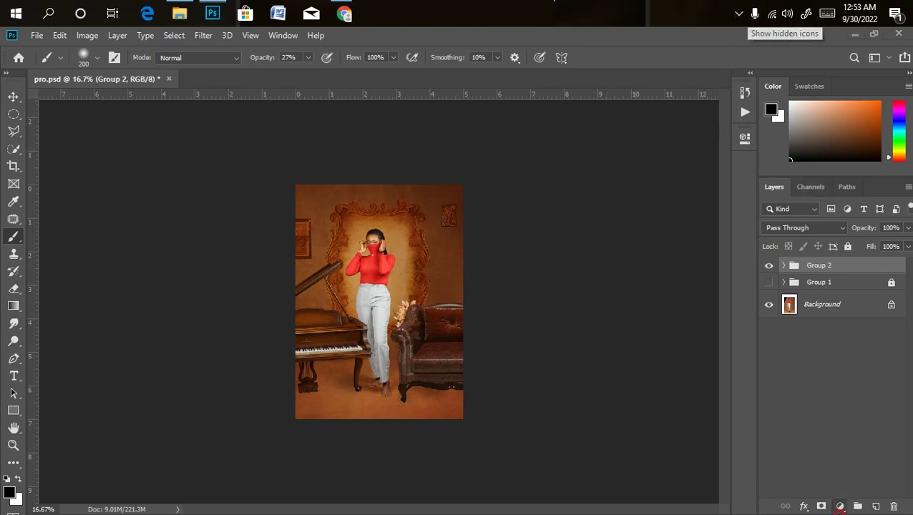
{"action": "left_click", "coordinate": [840, 507]}
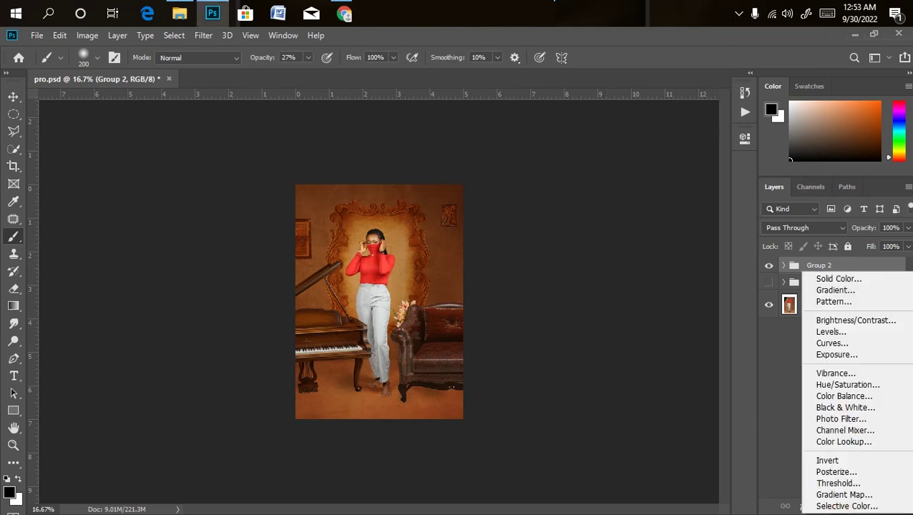
{"action": "left_click", "coordinate": [835, 440]}
{"action": "left_click", "coordinate": [669, 181]}
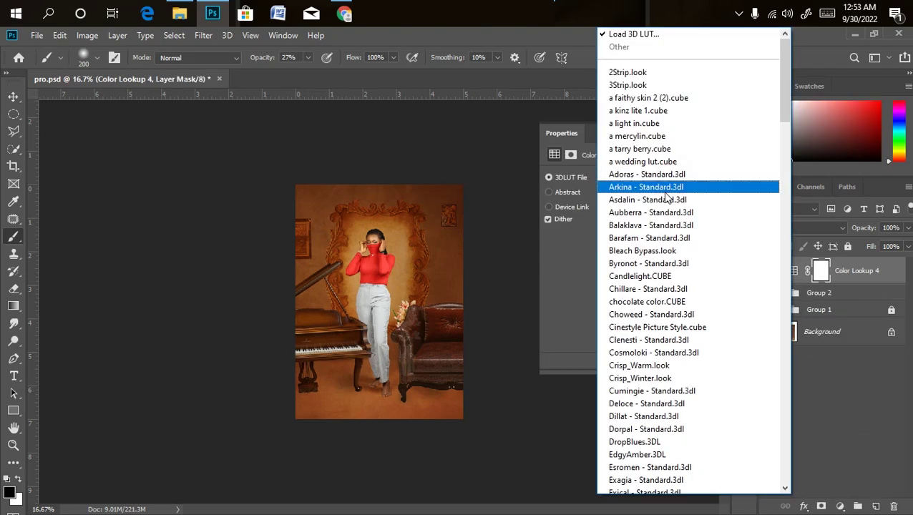
{"action": "scroll", "coordinate": [760, 160], "scroll_direction": "down", "scroll_amount": 4}
{"action": "scroll", "coordinate": [743, 261], "scroll_direction": "down", "scroll_amount": 20}
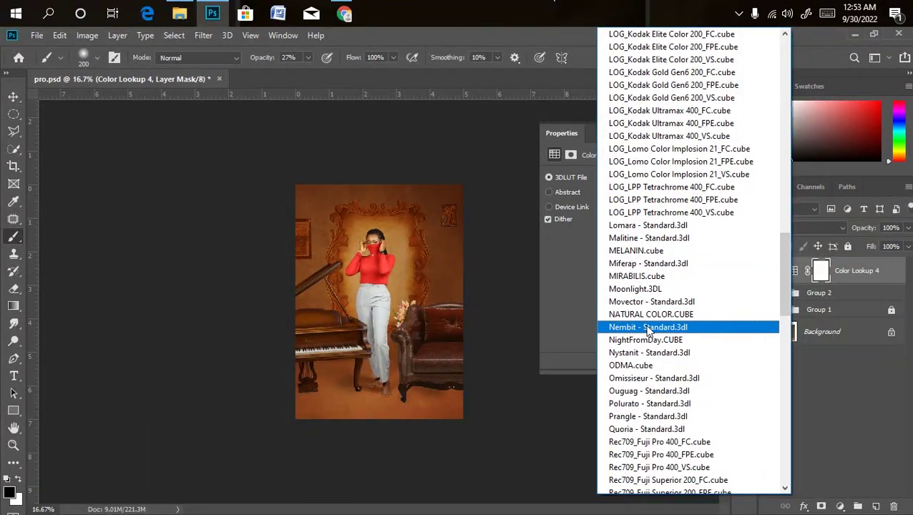
{"action": "left_click", "coordinate": [645, 315]}
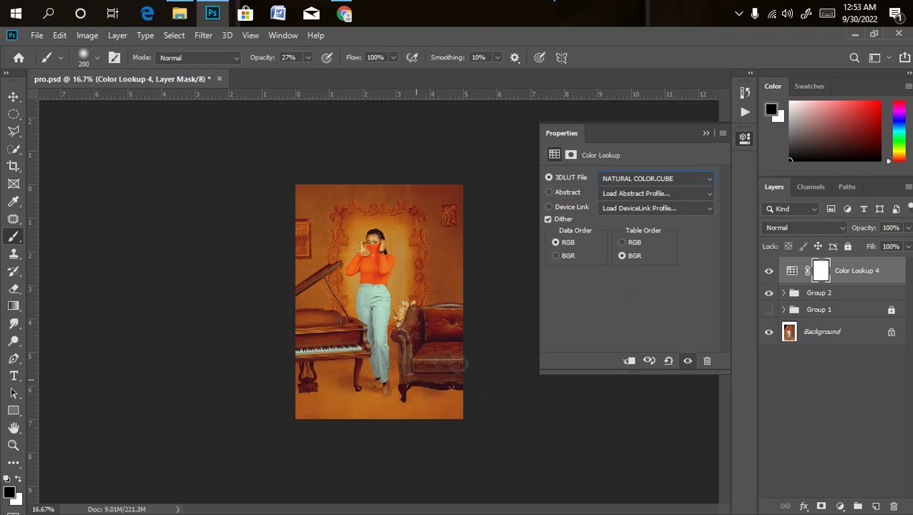
Step: Set the Color Lookup layer's opacity to 32% and check the graded portrait
{"action": "left_click", "coordinate": [908, 228]}
{"action": "left_click_drag", "start_coordinate": [906, 243], "coordinate": [862, 246]}
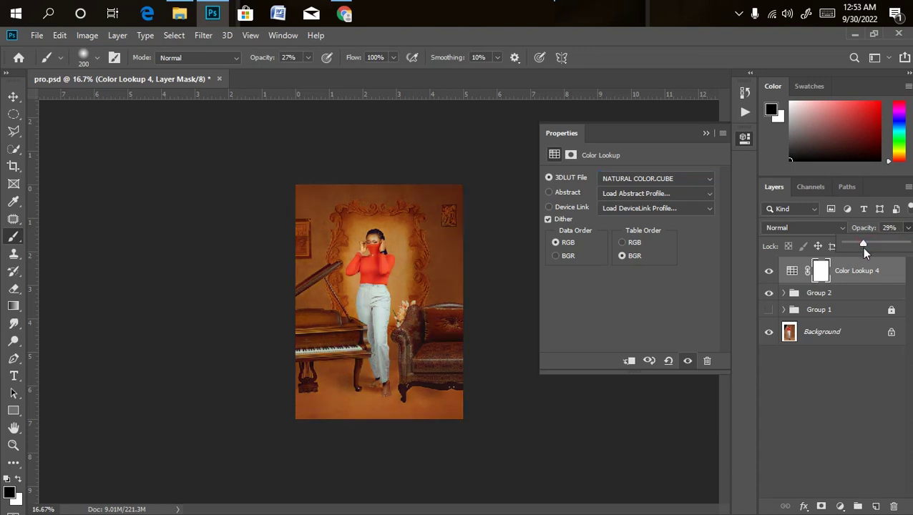
{"action": "left_click", "coordinate": [710, 244]}
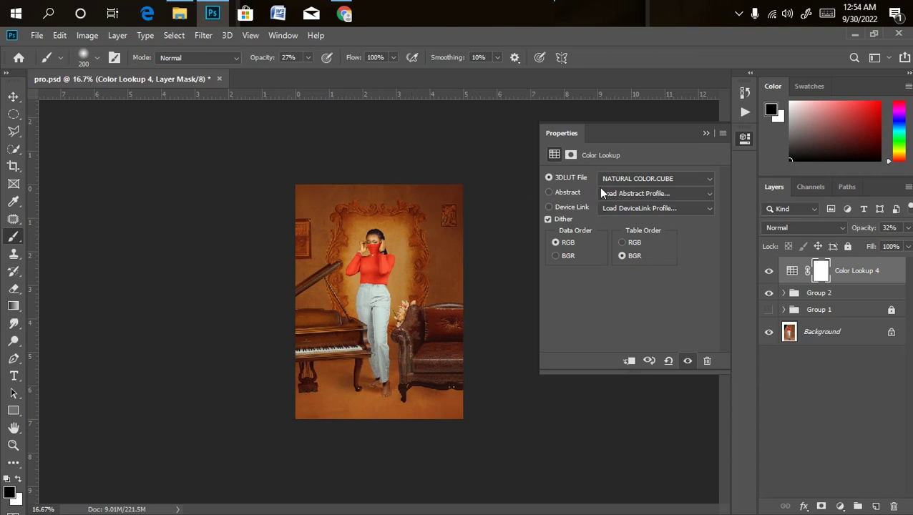
{"action": "key", "text": "ctrl+plus"}
{"action": "key", "text": "ctrl+plus"}
{"action": "key", "text": "ctrl+minus"}
{"action": "key", "text": "ctrl+minus"}
{"action": "key", "text": "ctrl+minus"}
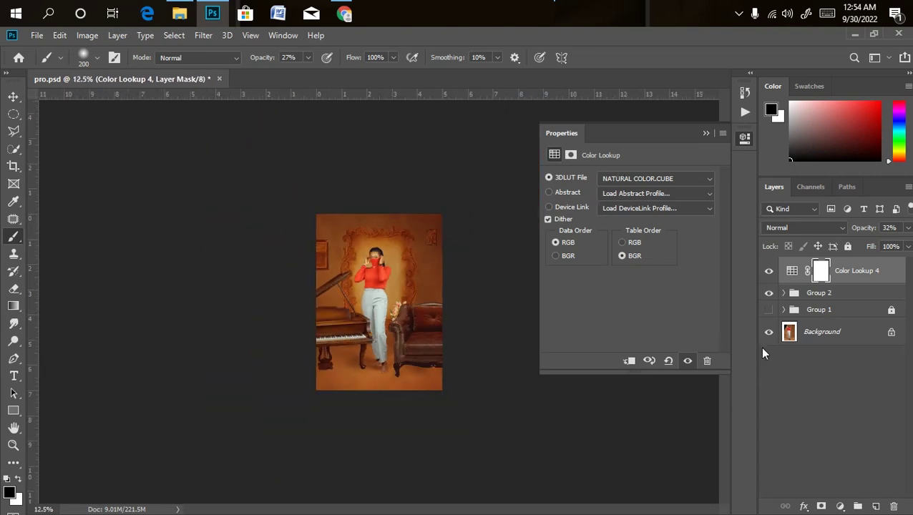
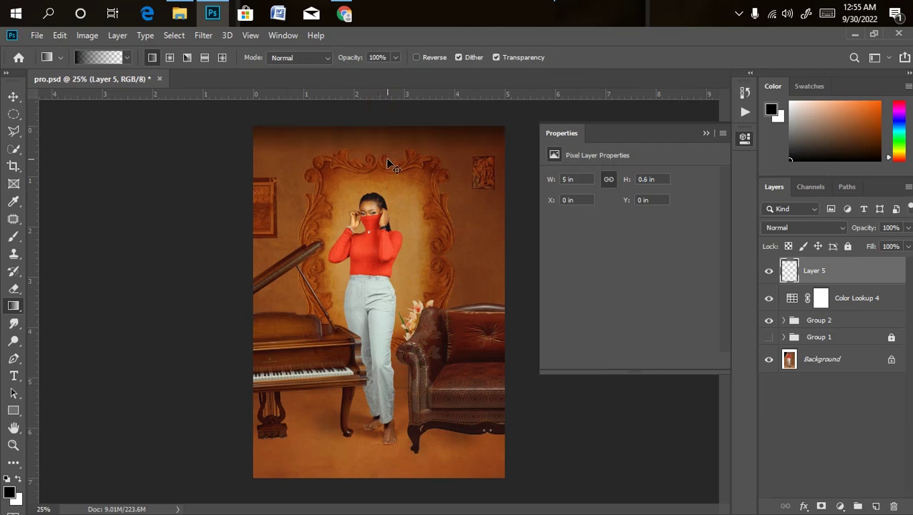
Step: Undo the top-edge gradient on Layer 5 and draw black-to-transparent gradients along the portrait's top, left and bottom edges
{"action": "key", "text": "ctrl+z"}
{"action": "key", "text": "ctrl+minus"}
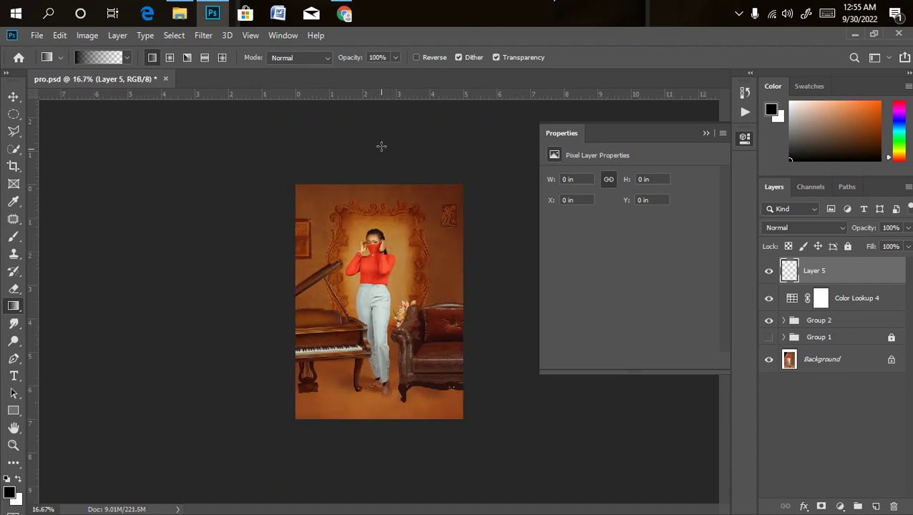
{"action": "left_click_drag", "start_coordinate": [377, 185], "coordinate": [379, 213]}
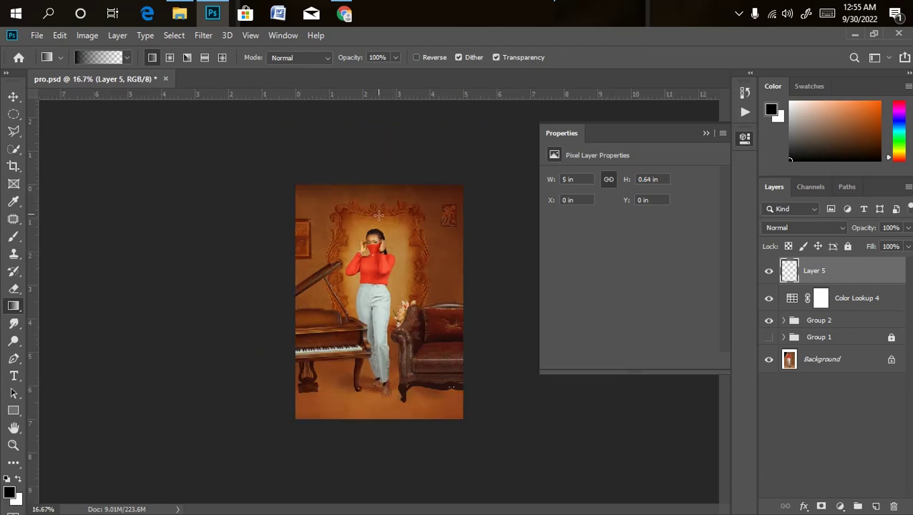
{"action": "left_click_drag", "start_coordinate": [260, 297], "coordinate": [312, 301]}
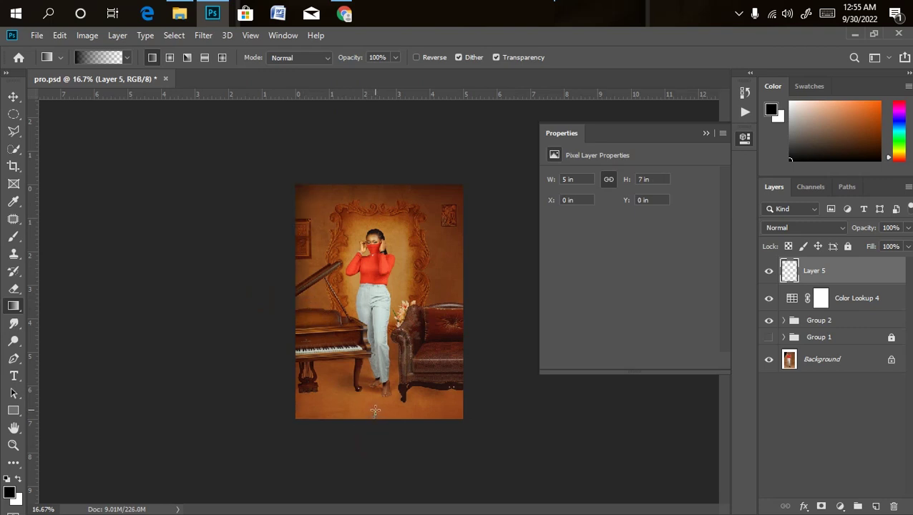
{"action": "left_click_drag", "start_coordinate": [375, 408], "coordinate": [369, 424]}
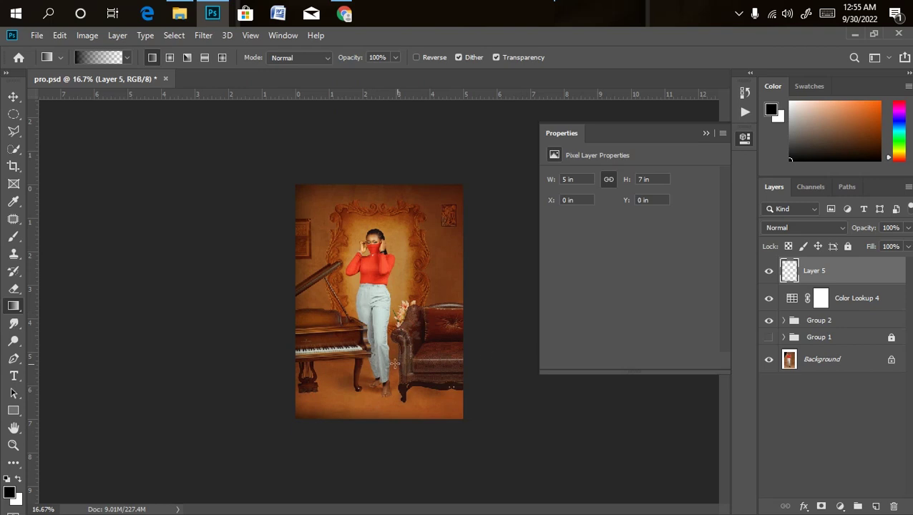
Step: Redraw the black-to-transparent gradient along the portrait's bottom edge on Layer 5 and add another along its right edge
{"action": "key", "text": "ctrl+z"}
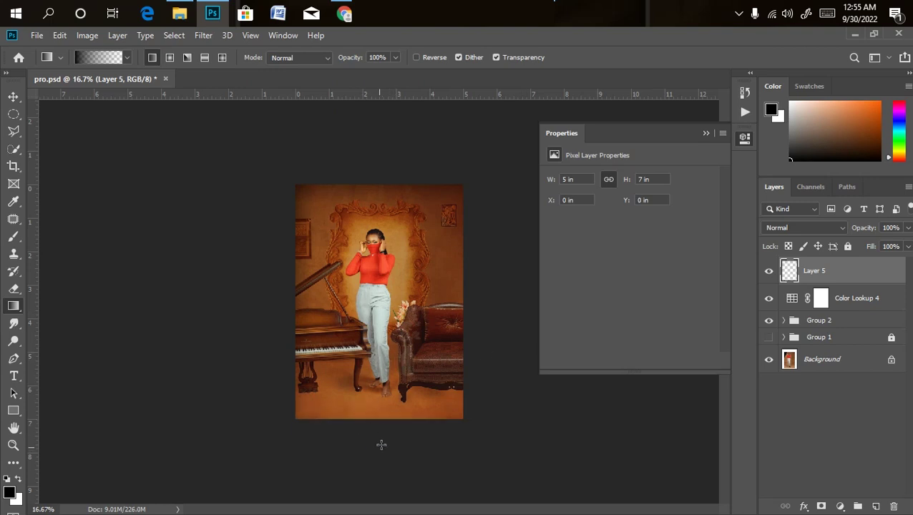
{"action": "left_click_drag", "start_coordinate": [381, 433], "coordinate": [385, 398]}
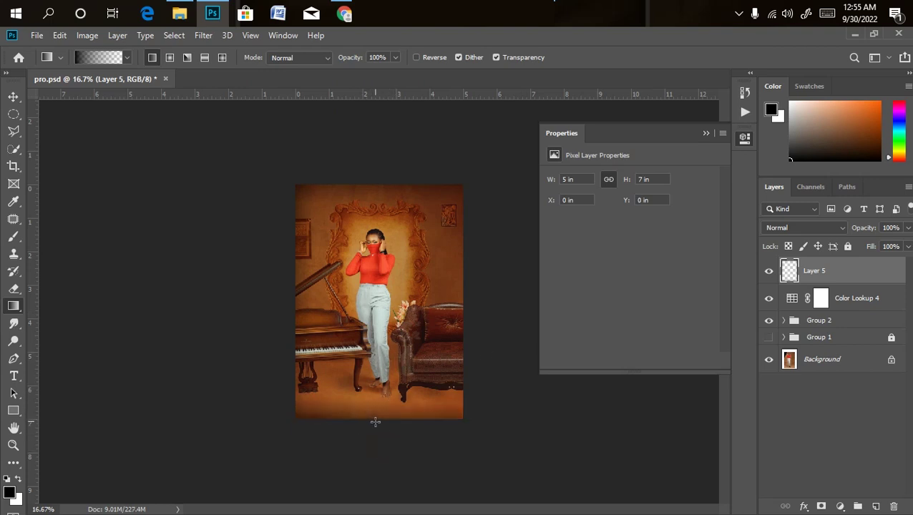
{"action": "key", "text": "ctrl+z"}
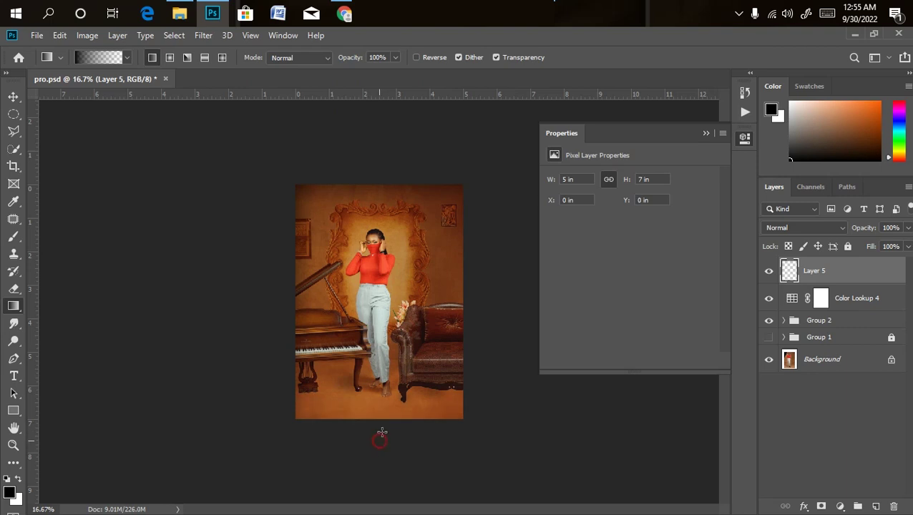
{"action": "key", "text": "ctrl+shift+z"}
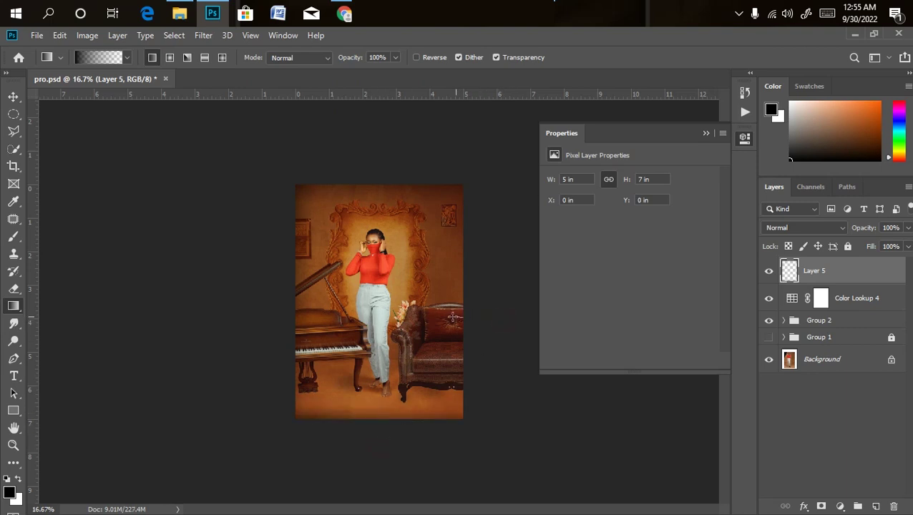
{"action": "left_click_drag", "start_coordinate": [444, 323], "coordinate": [443, 324]}
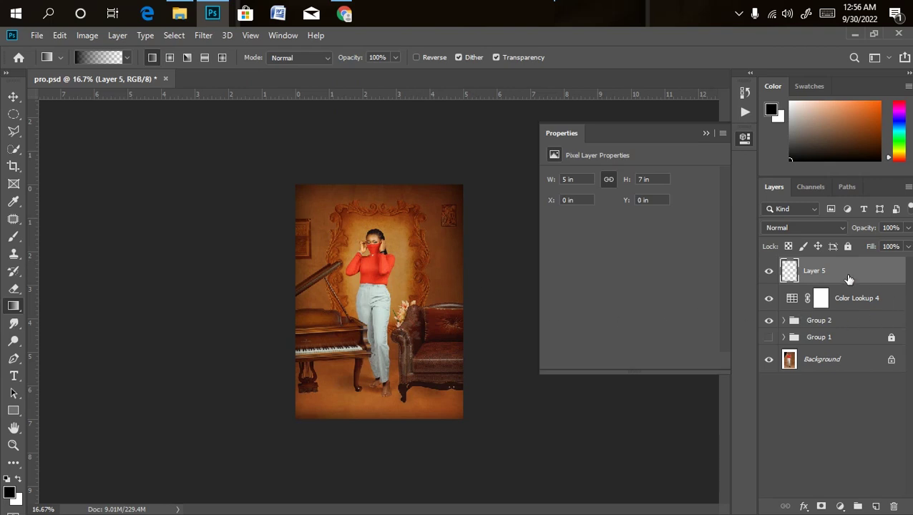
Step: Move Layer 5 below the Color Lookup 4 layer and toggle its visibility to compare the edge darkening
{"action": "left_click_drag", "start_coordinate": [839, 272], "coordinate": [833, 309]}
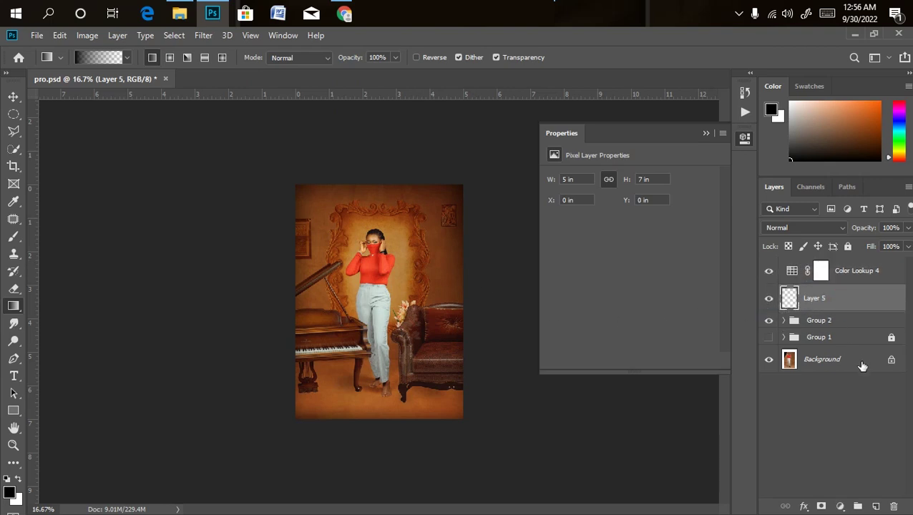
{"action": "left_click", "coordinate": [769, 300]}
{"action": "left_click", "coordinate": [770, 299]}
Step: Examine the composite's darkened edges, furniture and color grading both close up and as a whole
{"action": "scroll", "coordinate": [463, 301], "scroll_direction": "up", "scroll_amount": 2}
{"action": "scroll", "coordinate": [465, 304], "scroll_direction": "down", "scroll_amount": 3}
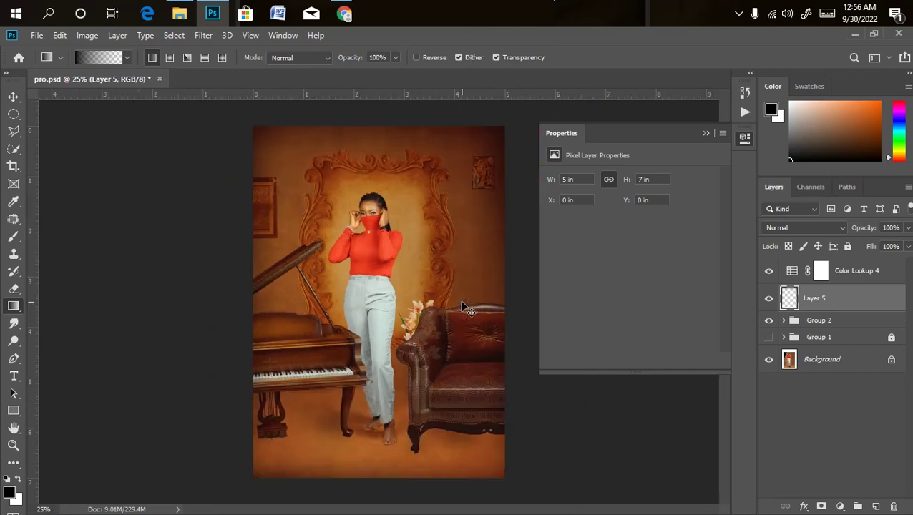
{"action": "scroll", "coordinate": [463, 312], "scroll_direction": "up", "scroll_amount": 2}
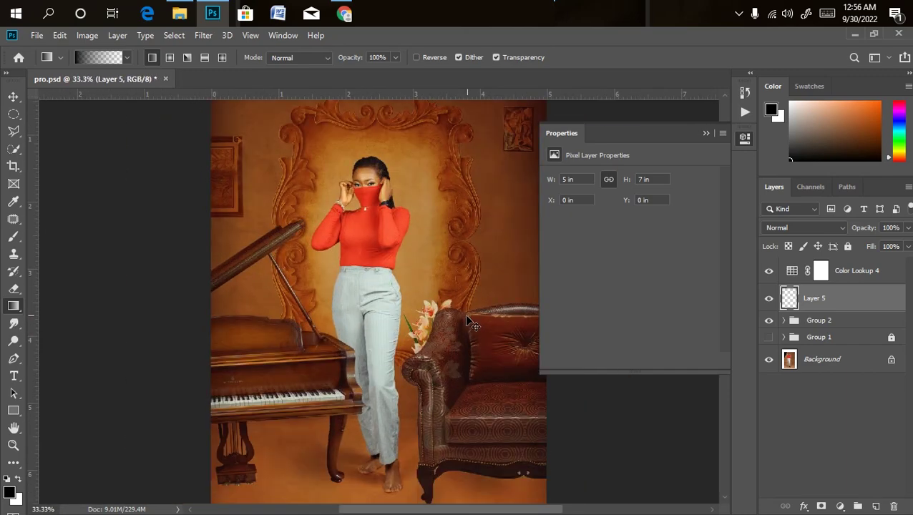
{"action": "scroll", "coordinate": [466, 322], "scroll_direction": "down", "scroll_amount": 1}
{"action": "scroll", "coordinate": [466, 320], "scroll_direction": "down", "scroll_amount": 1}
{"action": "scroll", "coordinate": [469, 322], "scroll_direction": "up", "scroll_amount": 2}
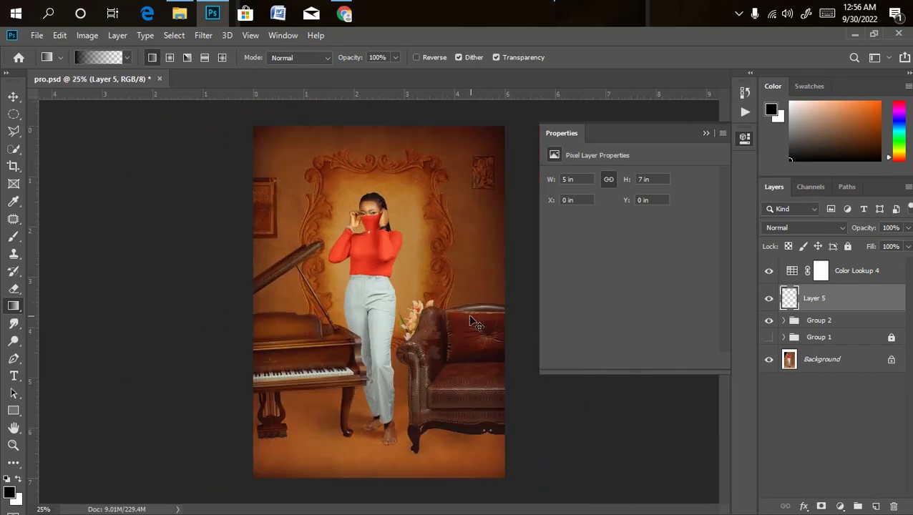
{"action": "scroll", "coordinate": [465, 318], "scroll_direction": "down", "scroll_amount": 2}
{"action": "scroll", "coordinate": [459, 311], "scroll_direction": "up", "scroll_amount": 1}
{"action": "scroll", "coordinate": [458, 308], "scroll_direction": "down", "scroll_amount": 1}
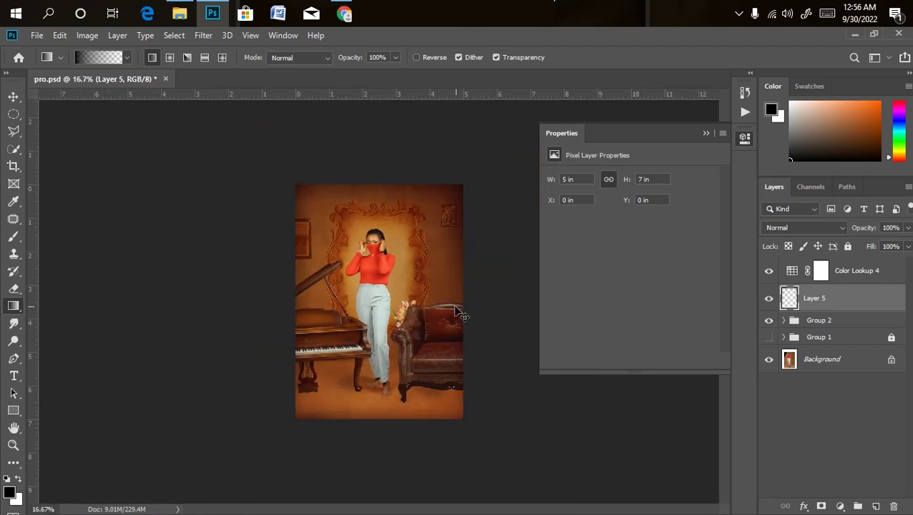